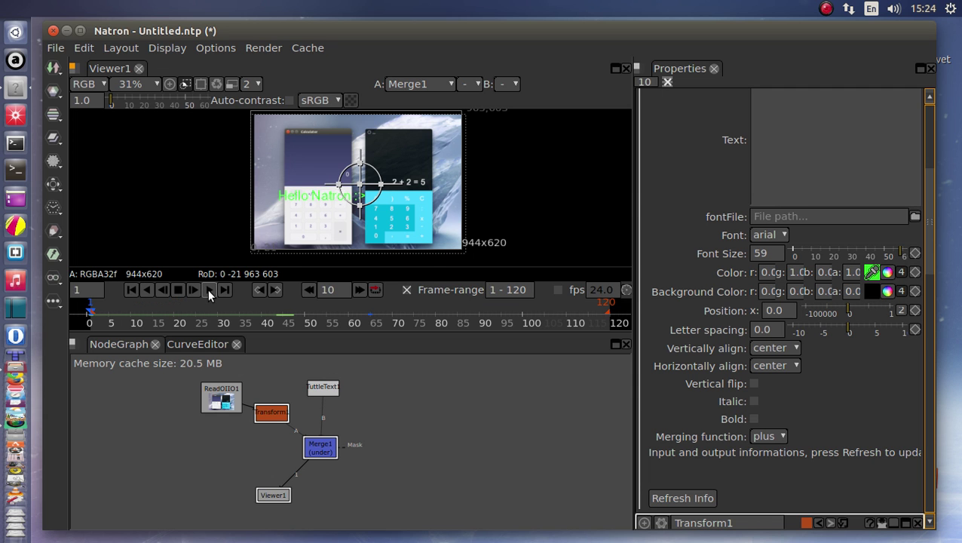
Play the composited animation from the first frame, and play it again in an enlarged viewer
left_click(207, 289)
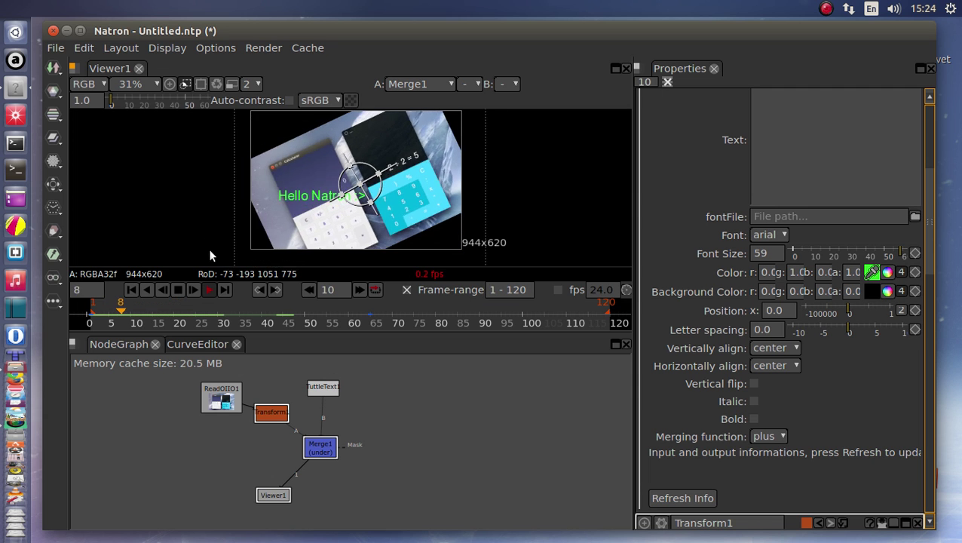
left_click(178, 289)
left_click(135, 290)
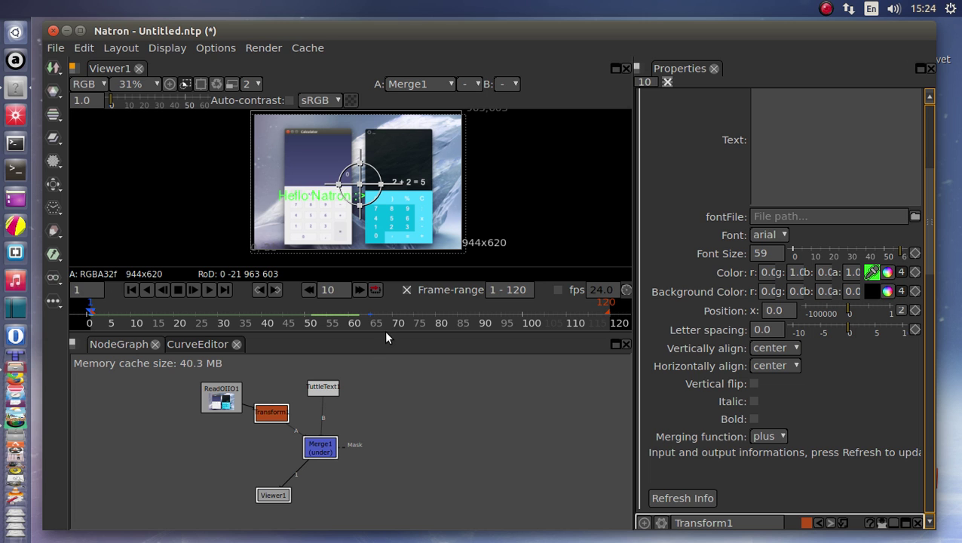
left_click_drag(385, 337, 392, 411)
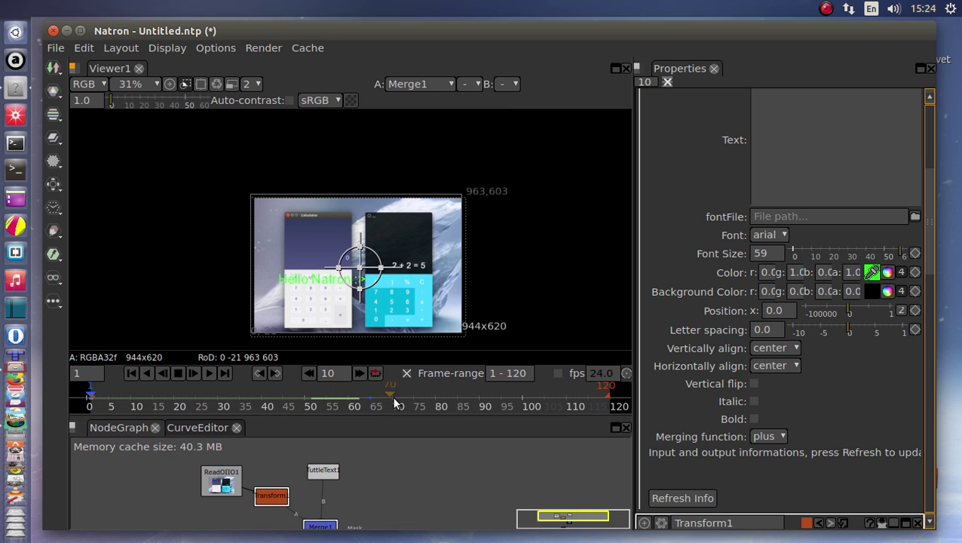
scroll(328, 286, "up", 8)
scroll(338, 270, "down", 2)
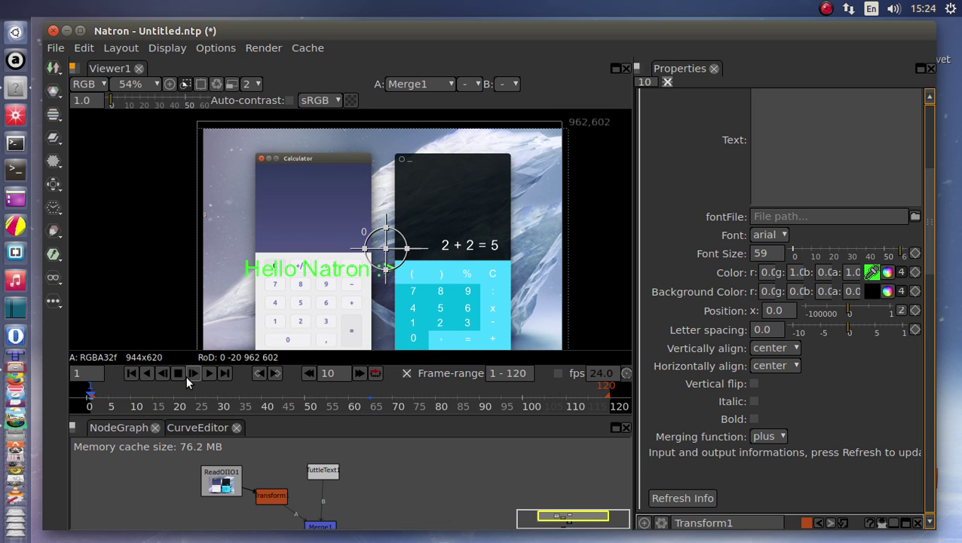
left_click(208, 371)
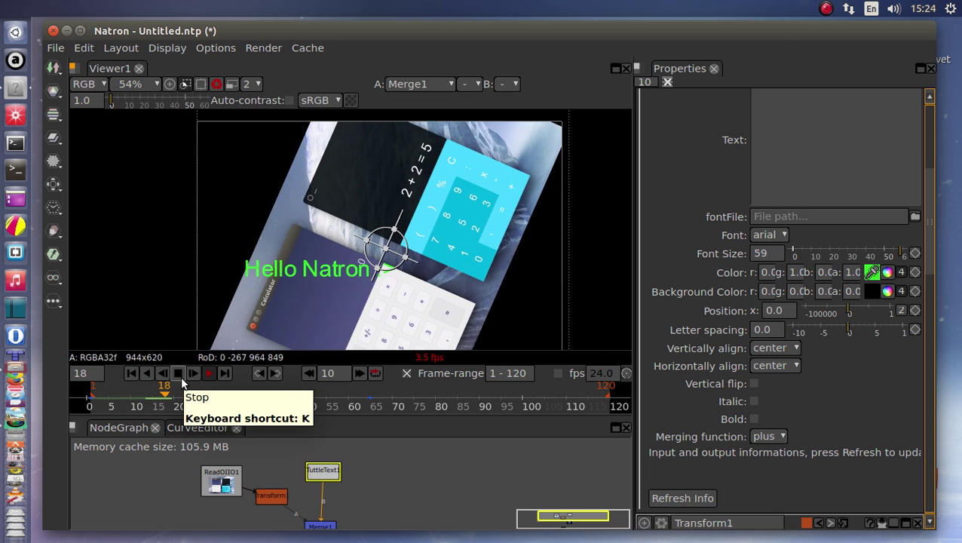
left_click(180, 372)
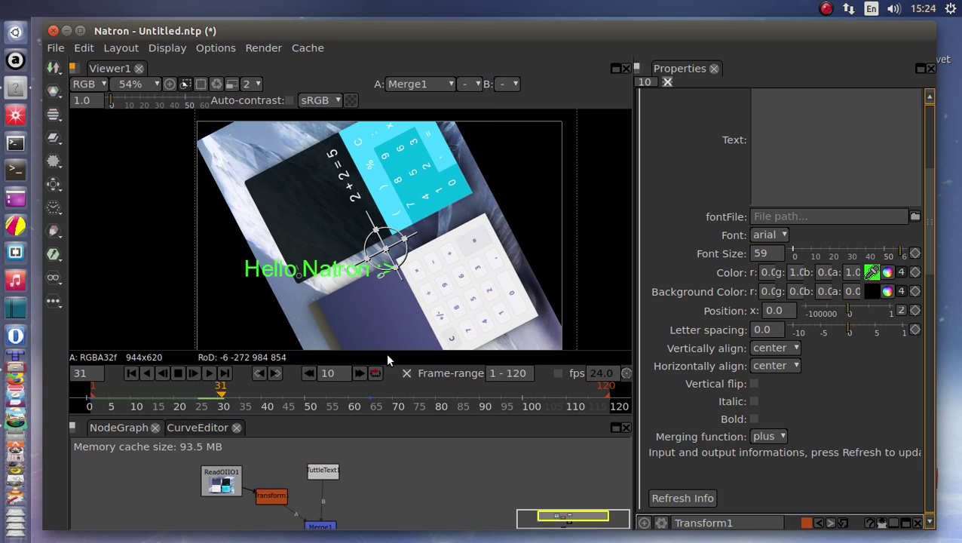
Return to the first frame and spread out the Merge1, TuttleText1, Viewer1 and Transform1 nodes in the node graph
left_click_drag(392, 419, 390, 332)
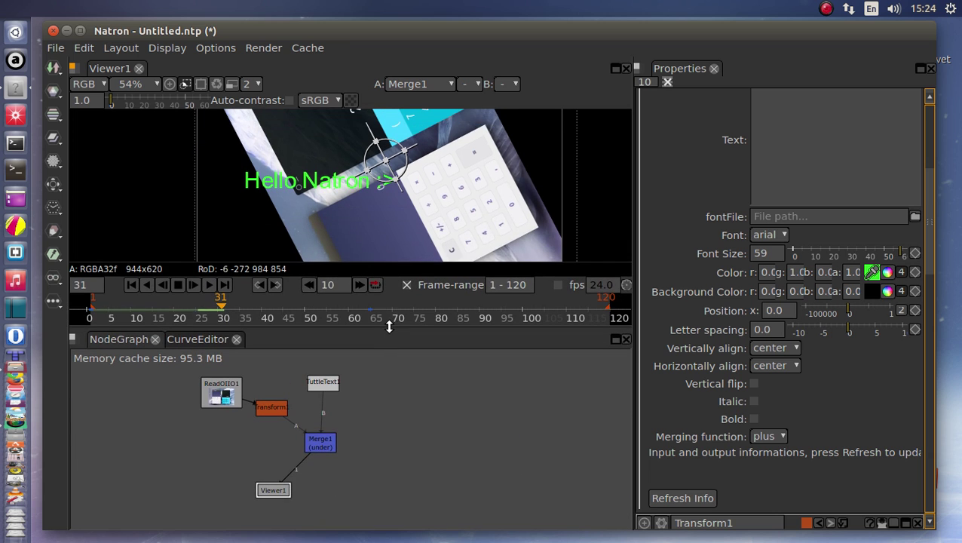
scroll(401, 193, "down", 3)
key("f")
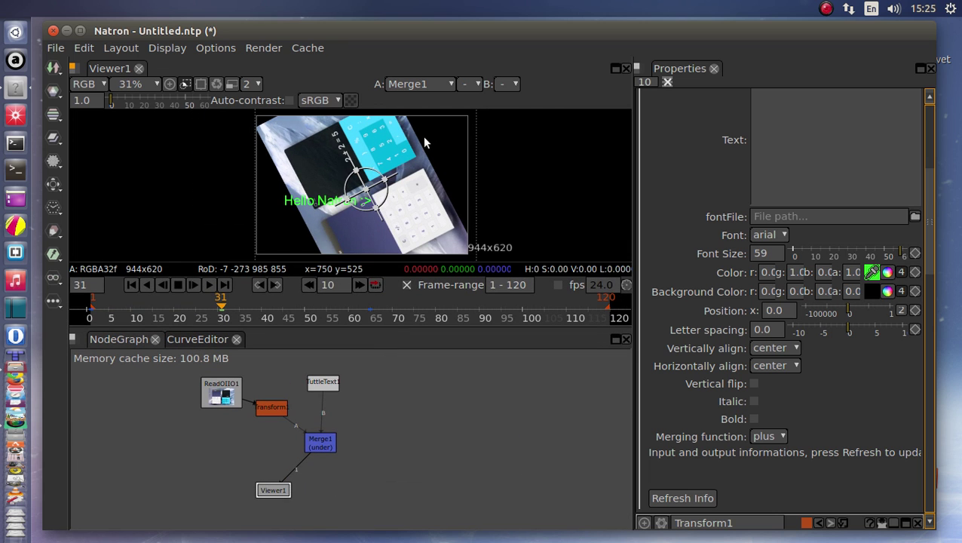
left_click(132, 285)
left_click_drag(319, 443, 354, 463)
left_click_drag(335, 383, 430, 385)
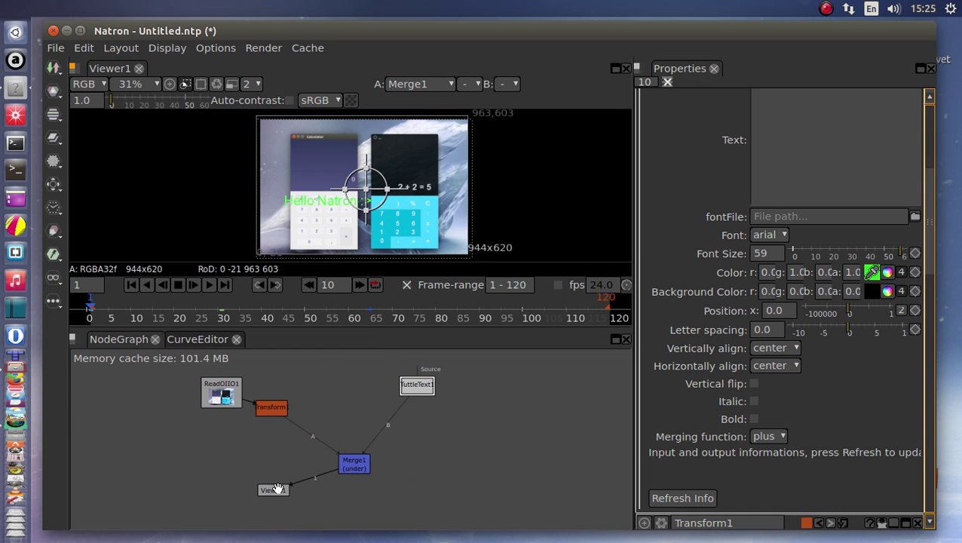
left_click_drag(280, 486, 296, 504)
left_click_drag(273, 408, 325, 404)
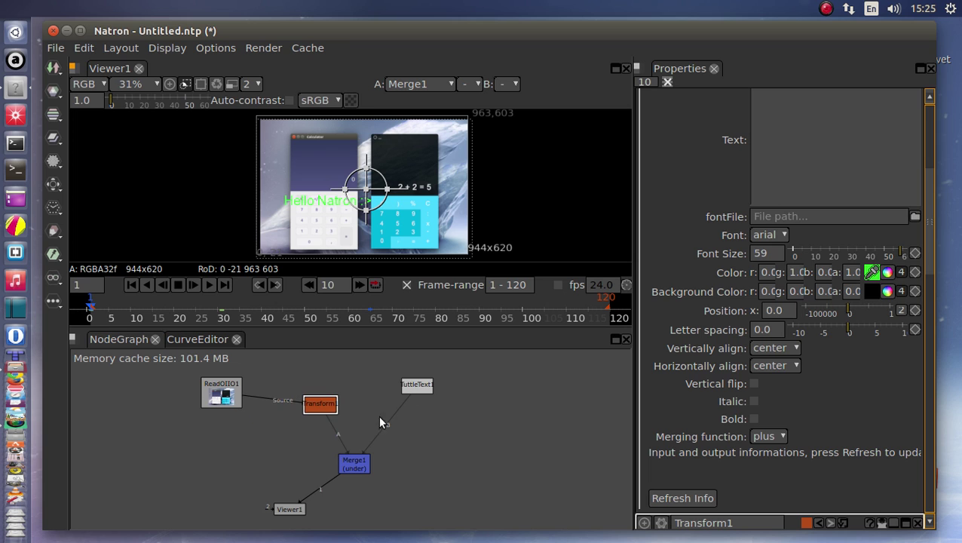
Rewire the graph so TuttleText1 feeds Transform1's source and ReadOIIO1 connects directly to Merge1's B input
left_click_drag(392, 428, 413, 422)
left_click_drag(322, 404, 395, 422)
left_click_drag(420, 379, 442, 363)
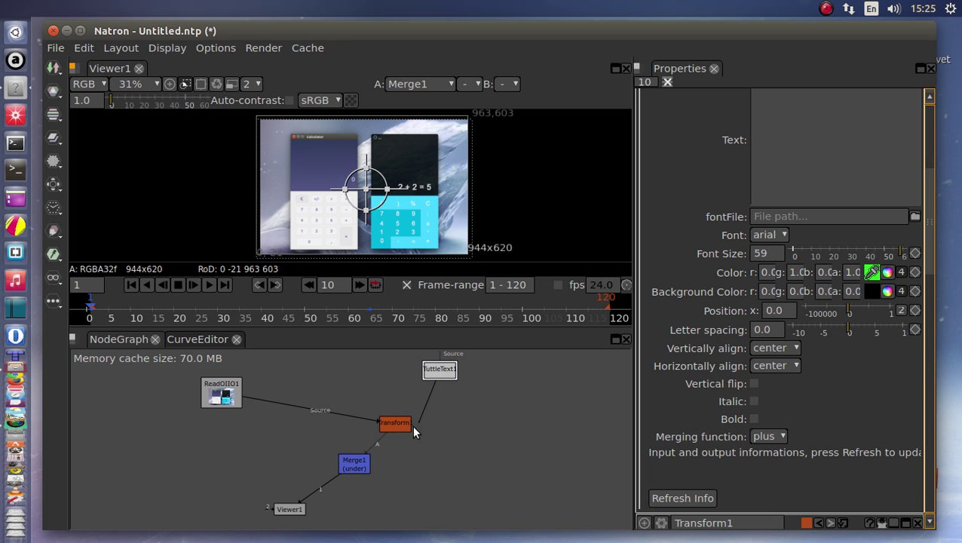
left_click_drag(355, 416, 316, 442)
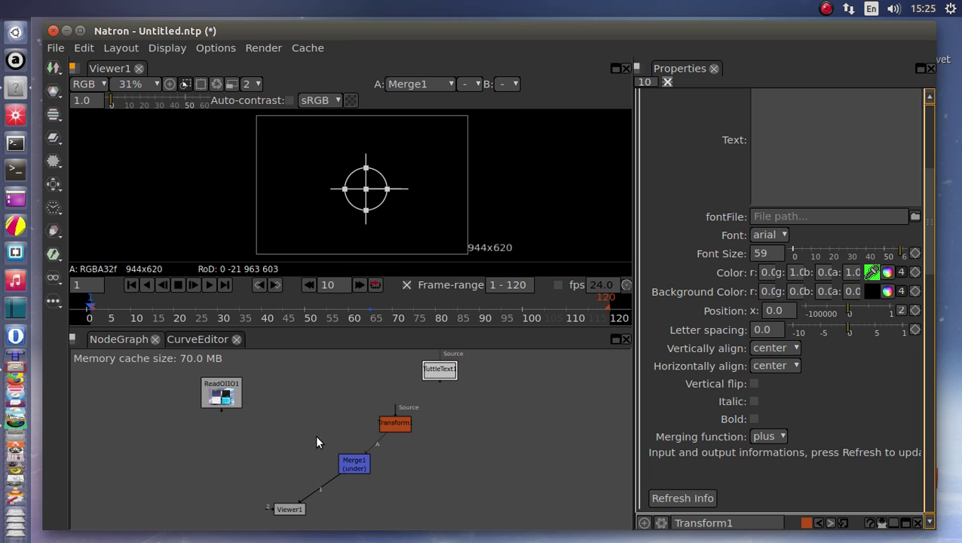
left_click_drag(223, 410, 355, 461)
left_click_drag(392, 412, 483, 399)
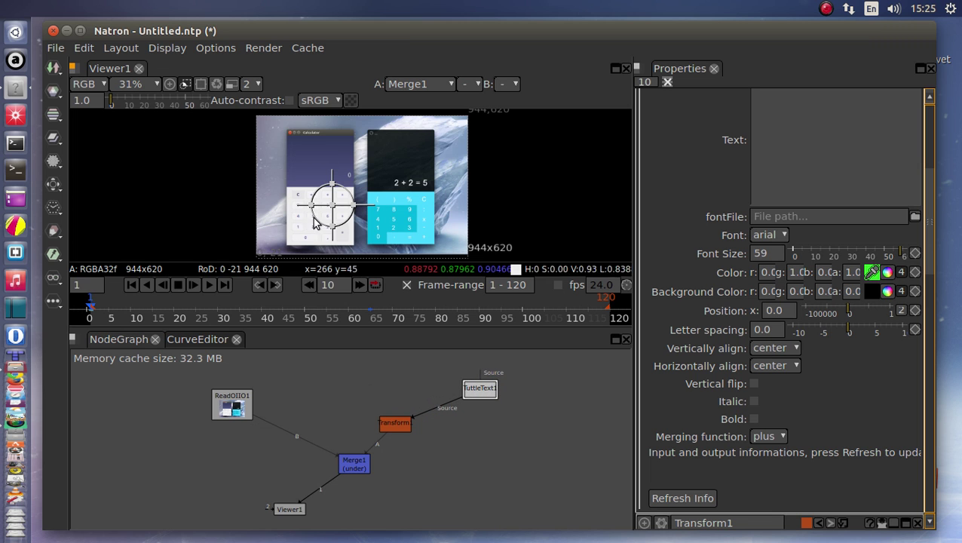
Set the Merge1 node's operation to disjoint-over
scroll(340, 174, "up", 8)
scroll(358, 187, "down", 2)
scroll(361, 186, "down", 3)
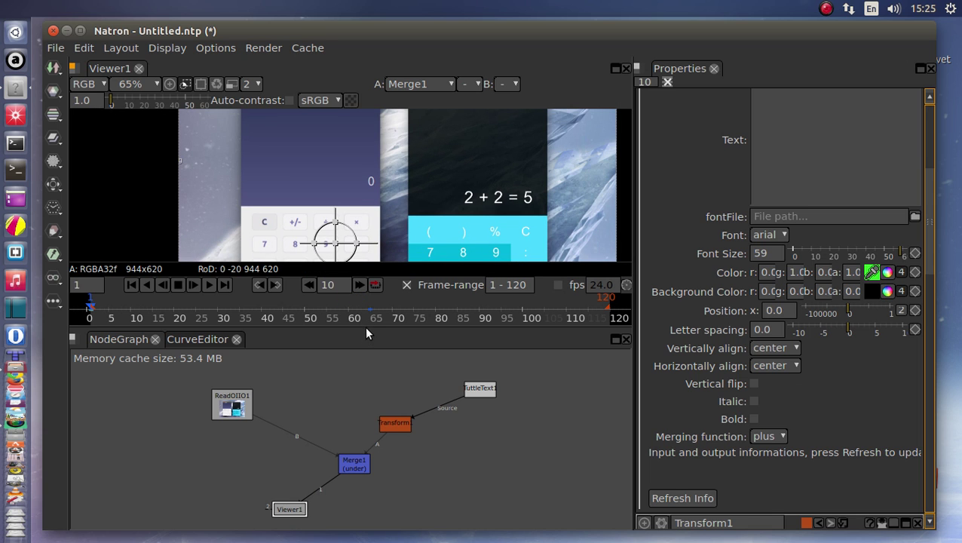
left_click_drag(367, 325, 369, 353)
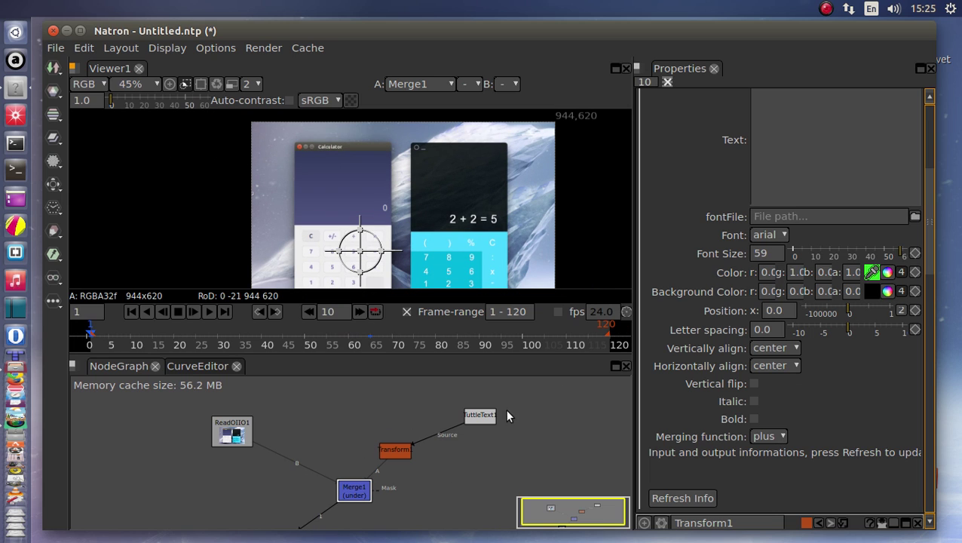
double_click(358, 486)
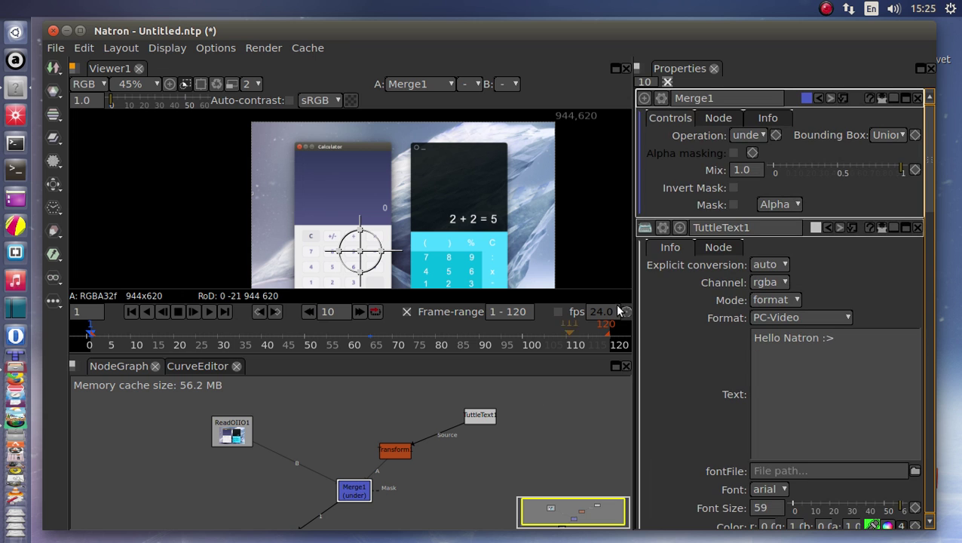
left_click(760, 137)
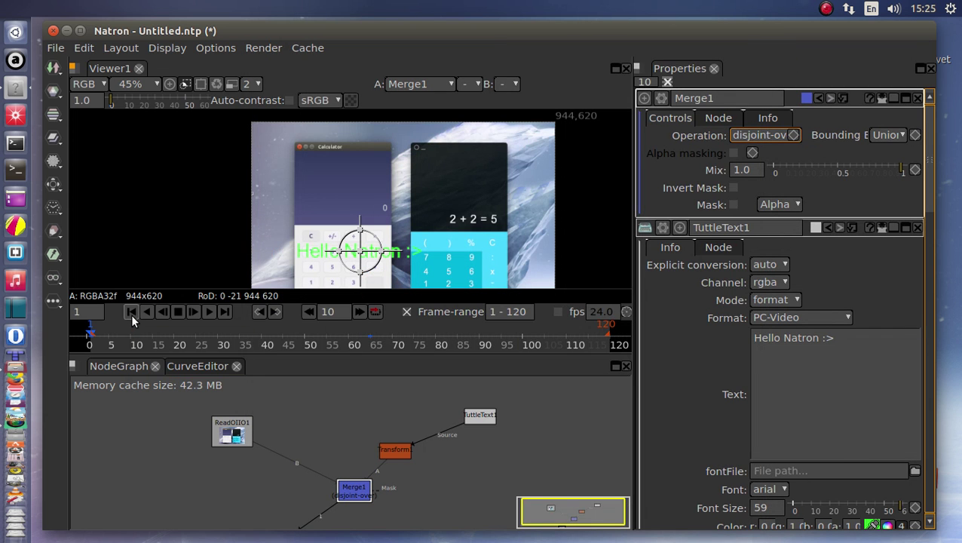
Play the animation twice from the first frame to check the text's rotation over the background image
left_click(208, 312)
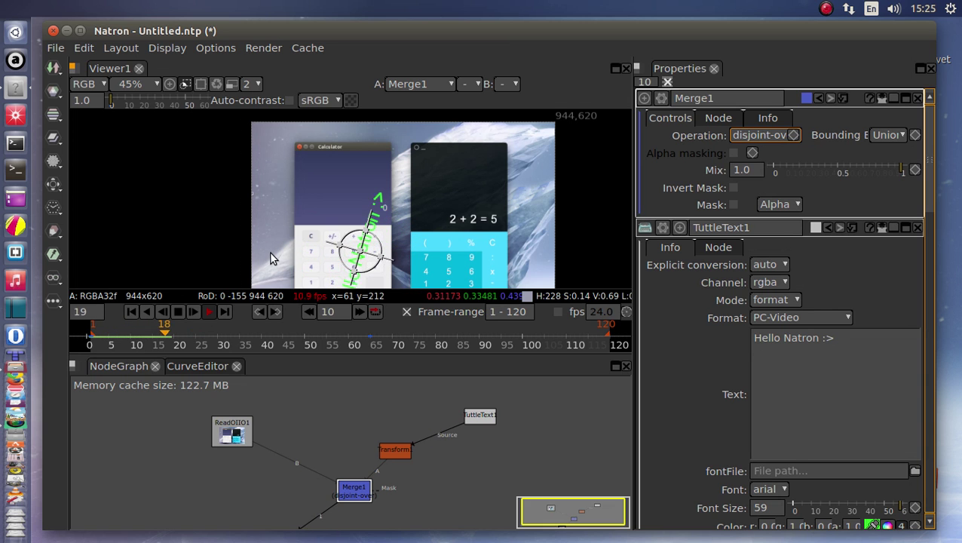
left_click(177, 311)
scroll(221, 276, "down", 3)
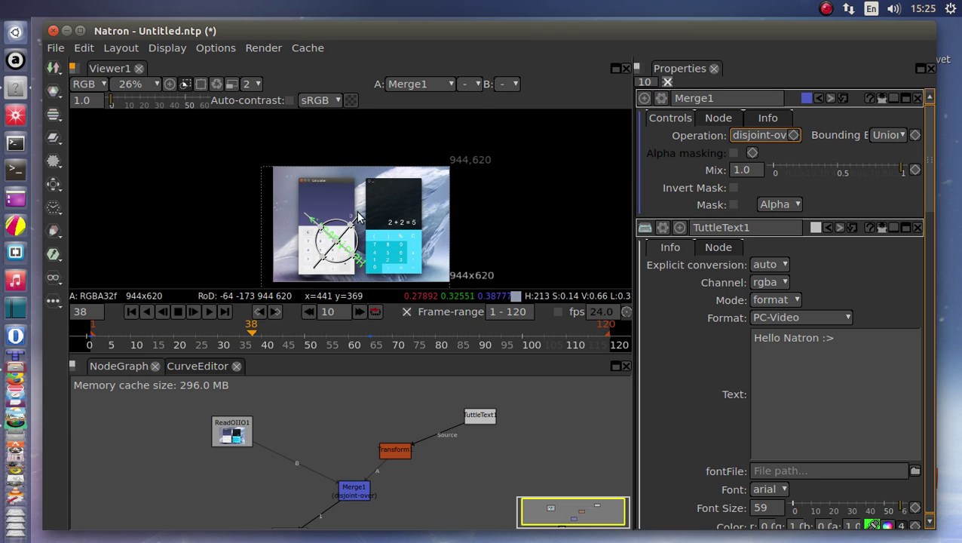
left_click_drag(381, 228, 376, 179)
scroll(354, 193, "up", 4)
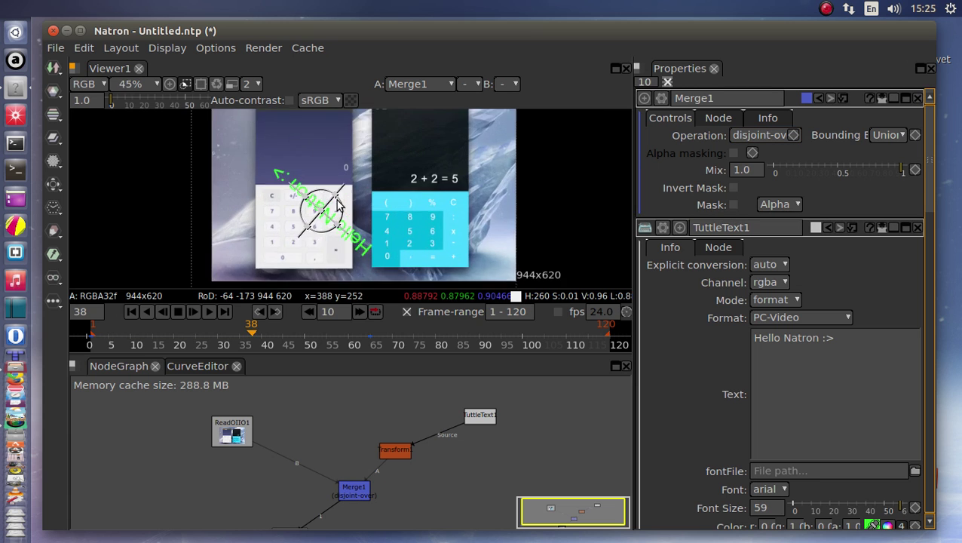
left_click(132, 311)
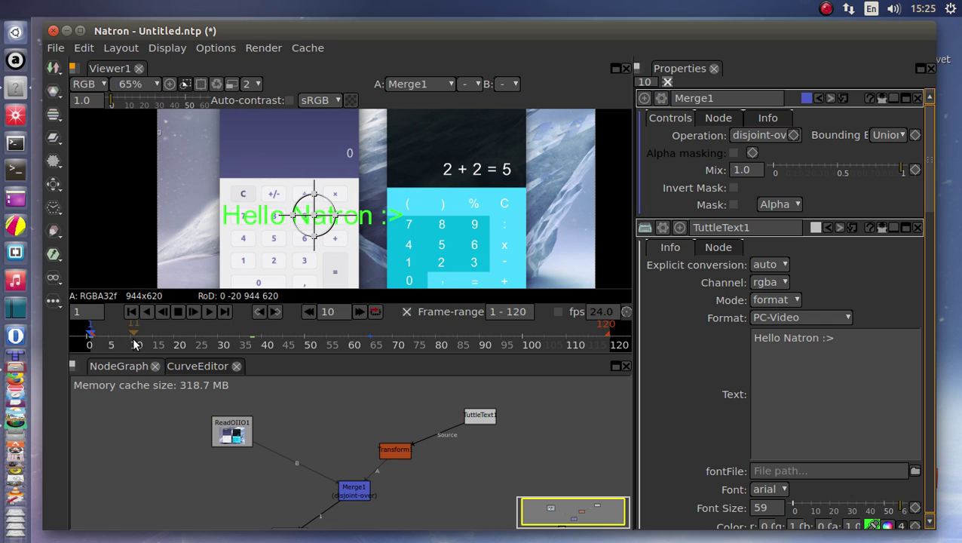
left_click(208, 312)
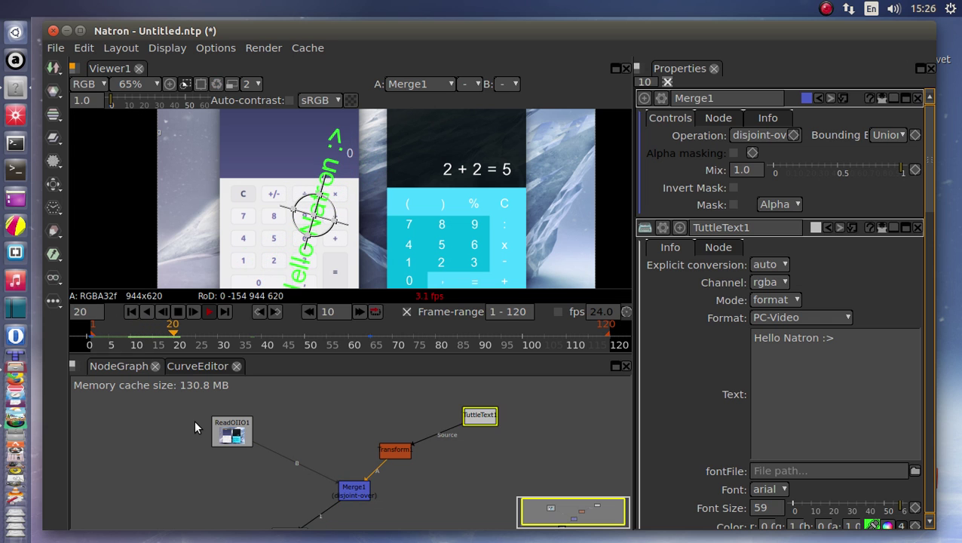
left_click(179, 311)
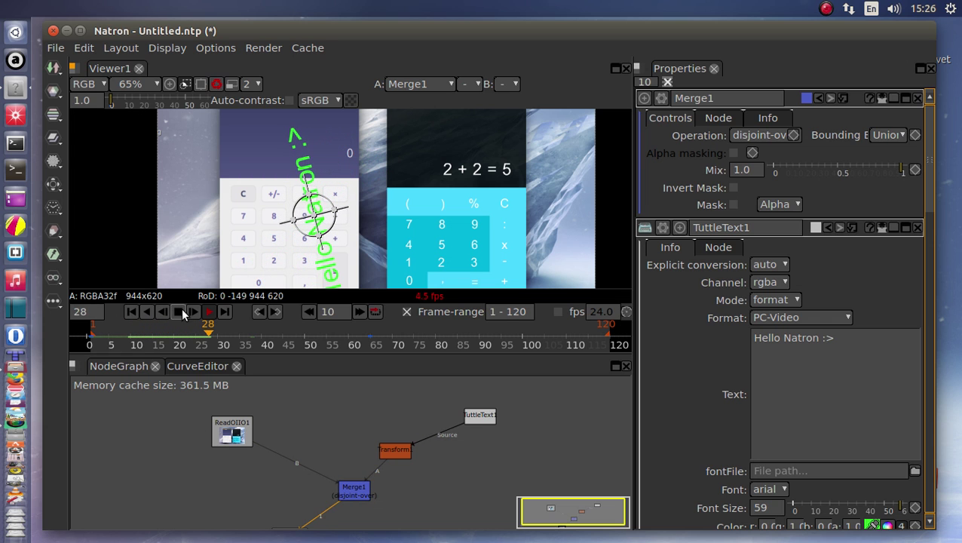
key("f")
scroll(134, 432, "up", 3)
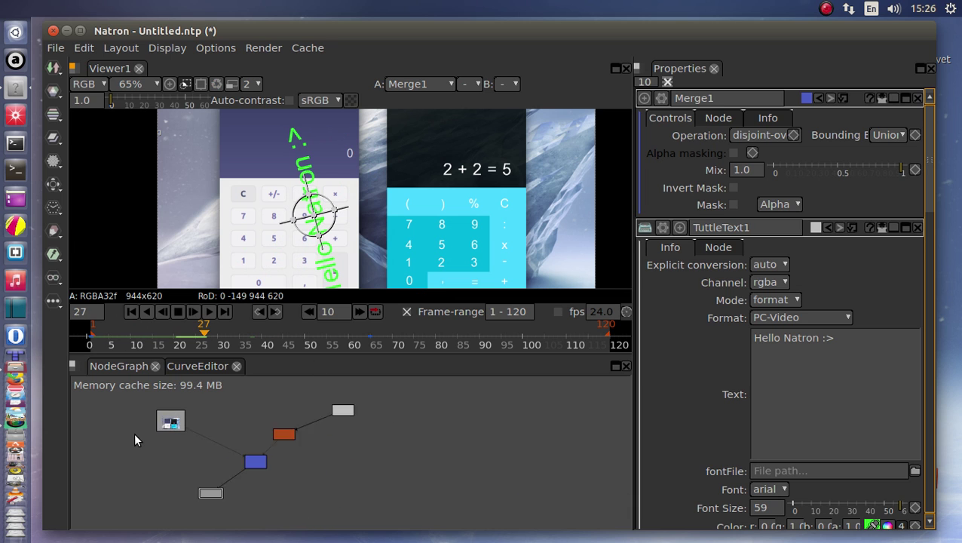
Close the current project without saving and create a new project
left_click(57, 49)
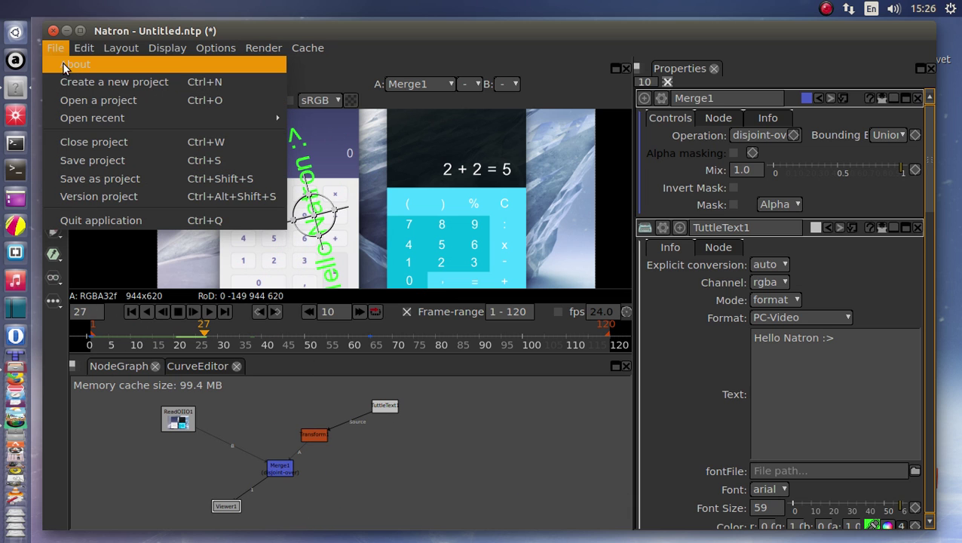
left_click(110, 144)
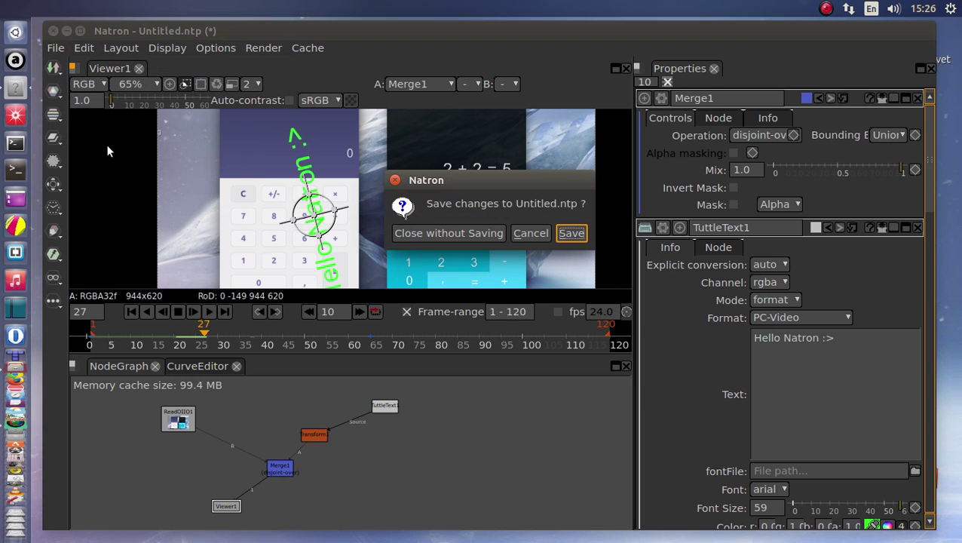
left_click(487, 235)
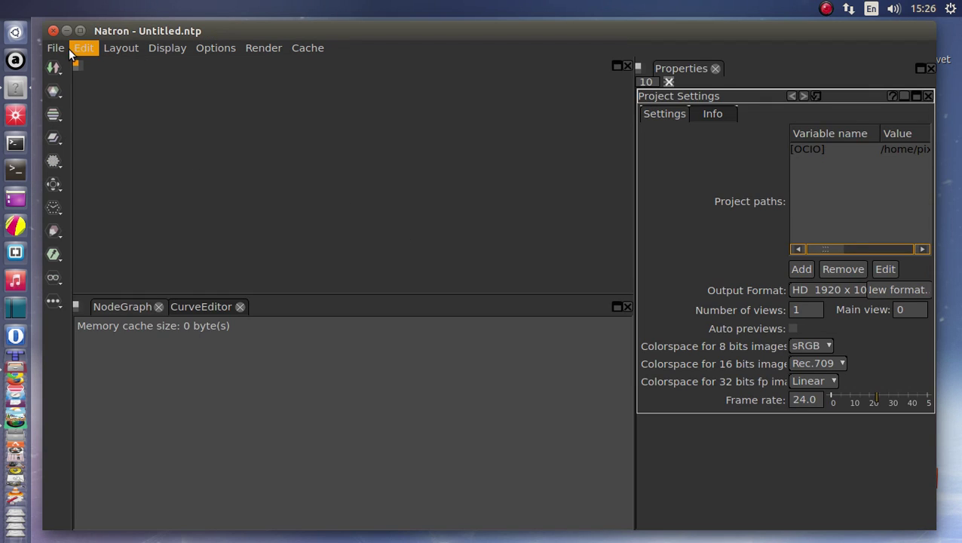
left_click(59, 48)
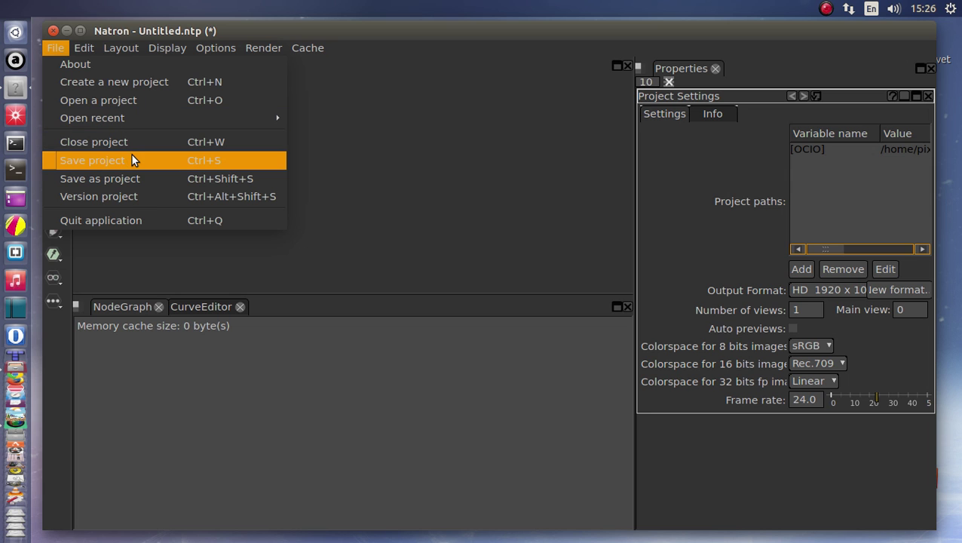
left_click(136, 87)
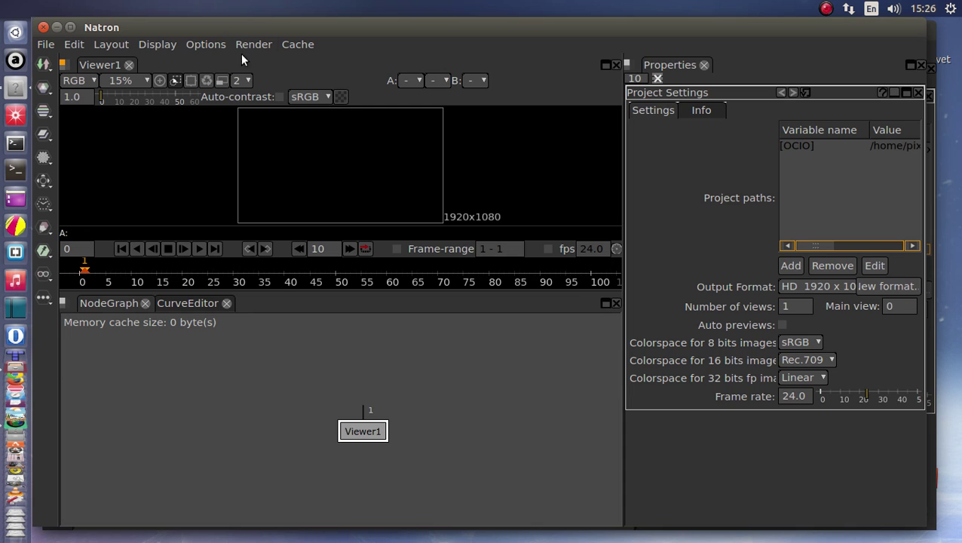
Minimize the old empty project window and move the new project's window aside to uncover the desktop files
left_click_drag(231, 27, 340, 67)
left_click(67, 35)
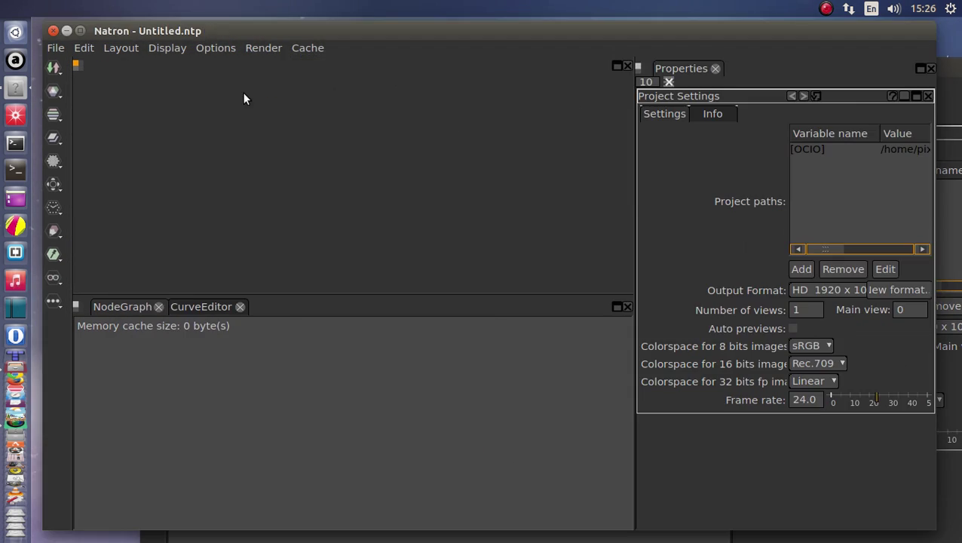
left_click_drag(230, 67, 254, 33)
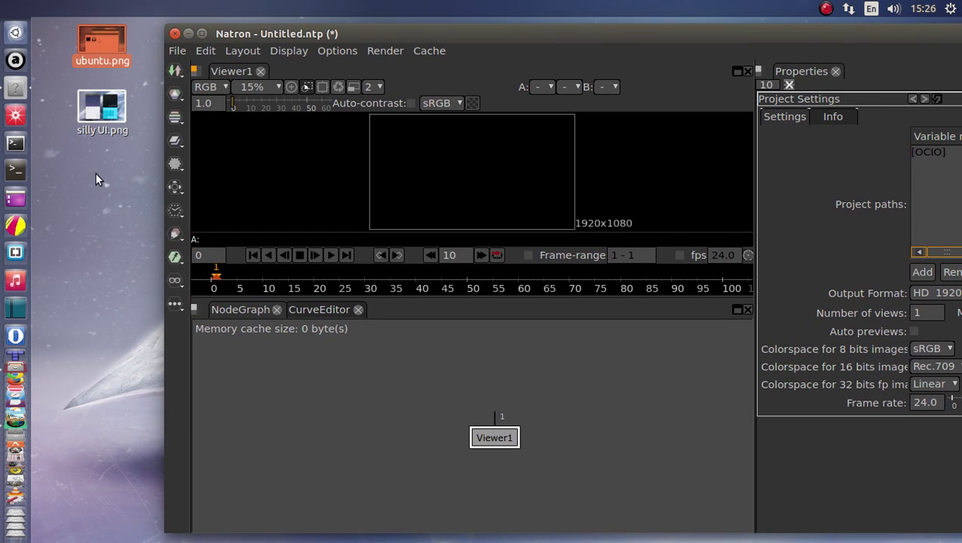
Import silly UI.png from the desktop into the new project's node graph and move the window back over the desktop
left_click(88, 86)
left_click_drag(113, 121, 332, 386)
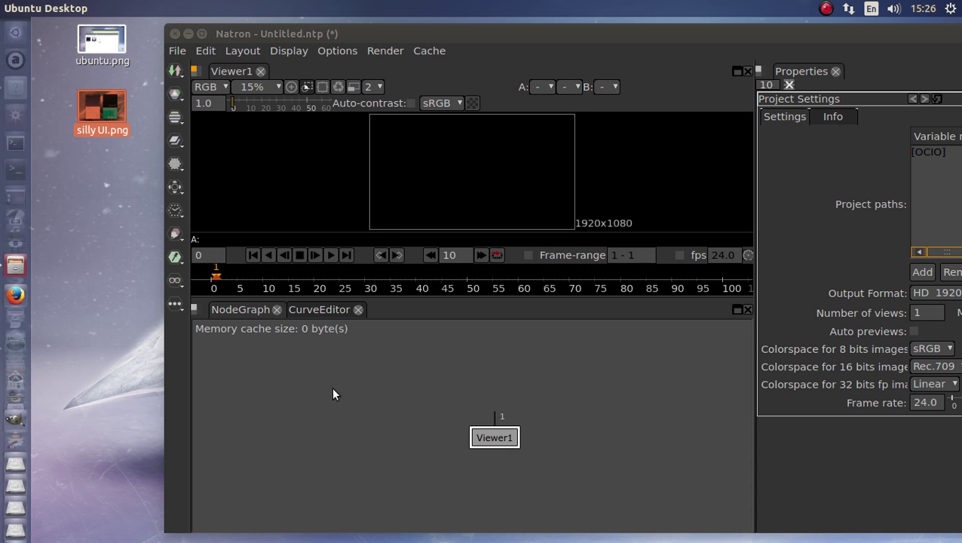
double_click(432, 28)
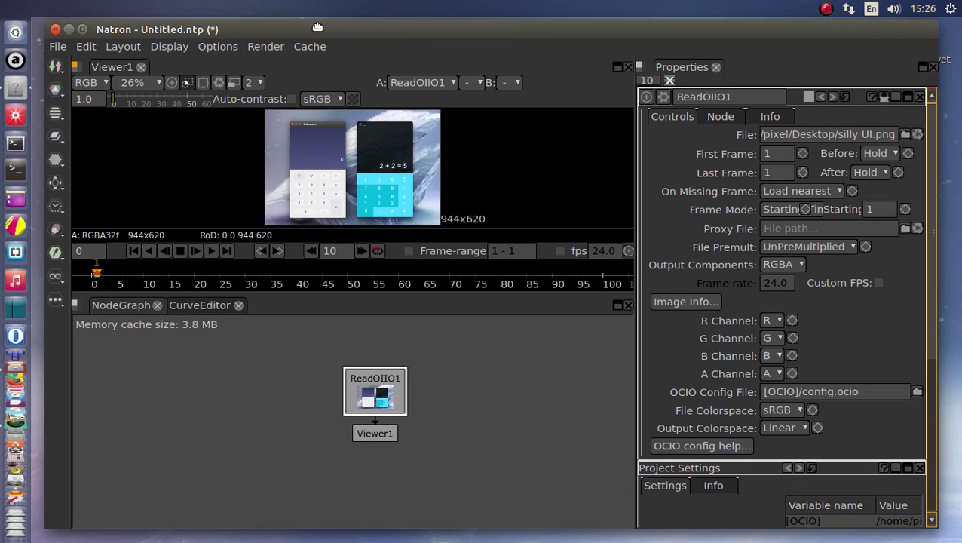
Spread the image reader and Viewer1 nodes apart, with the reader above and Viewer1 near the graph's lower edge
left_click_drag(361, 385, 211, 366)
left_click_drag(376, 434, 351, 498)
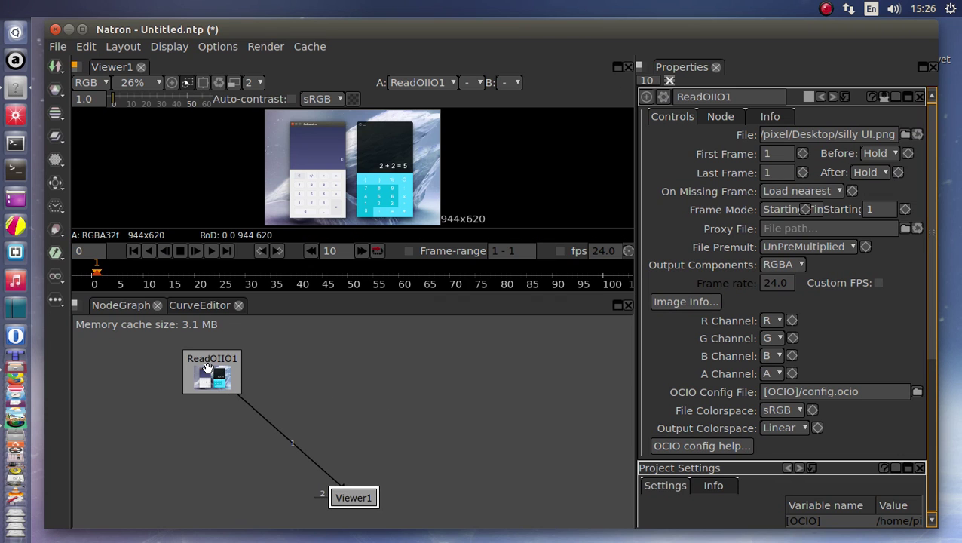
left_click_drag(202, 362, 237, 367)
left_click(56, 69)
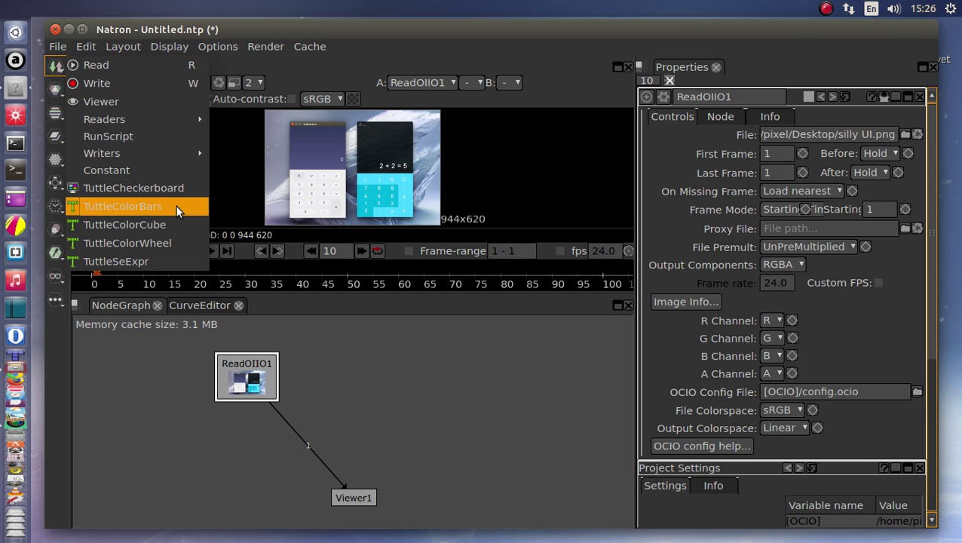
left_click(55, 90)
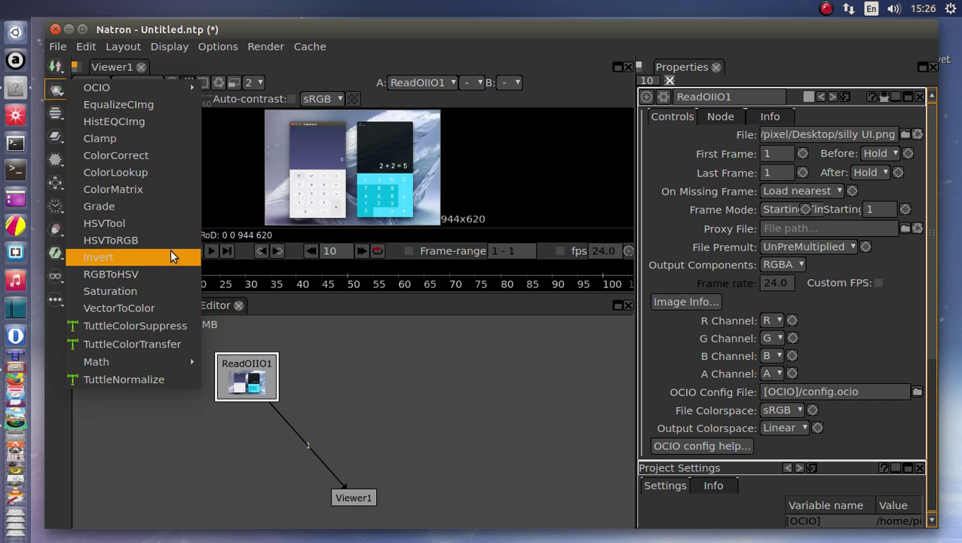
left_click(166, 408)
left_click(55, 137)
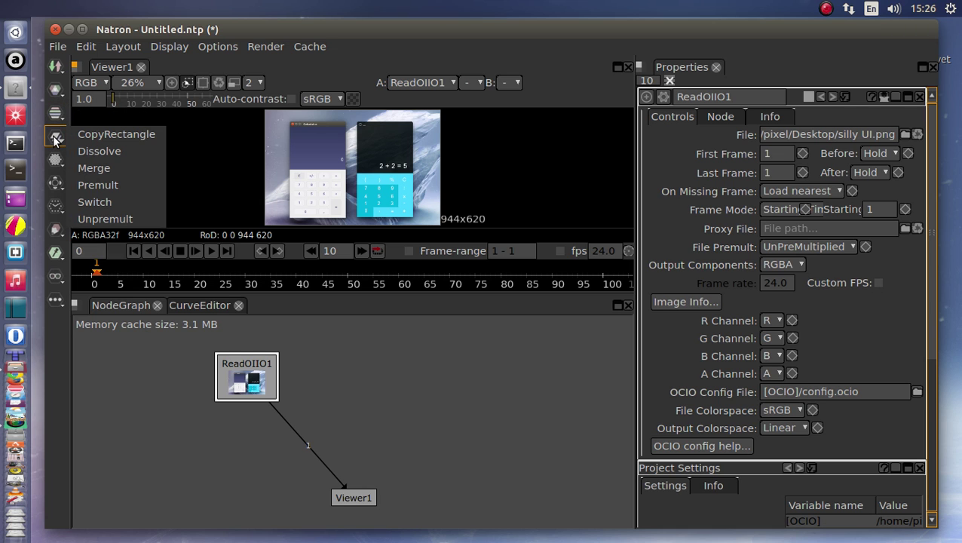
left_click(55, 161)
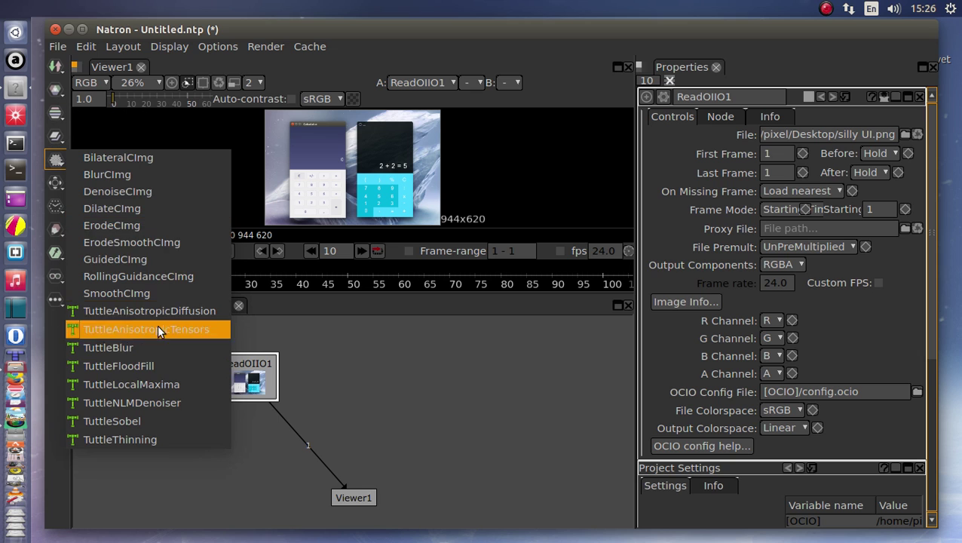
left_click(55, 203)
Insert a Transform node between ReadOIIO1 and Viewer1 and spread the three nodes apart in the node graph
left_click(55, 182)
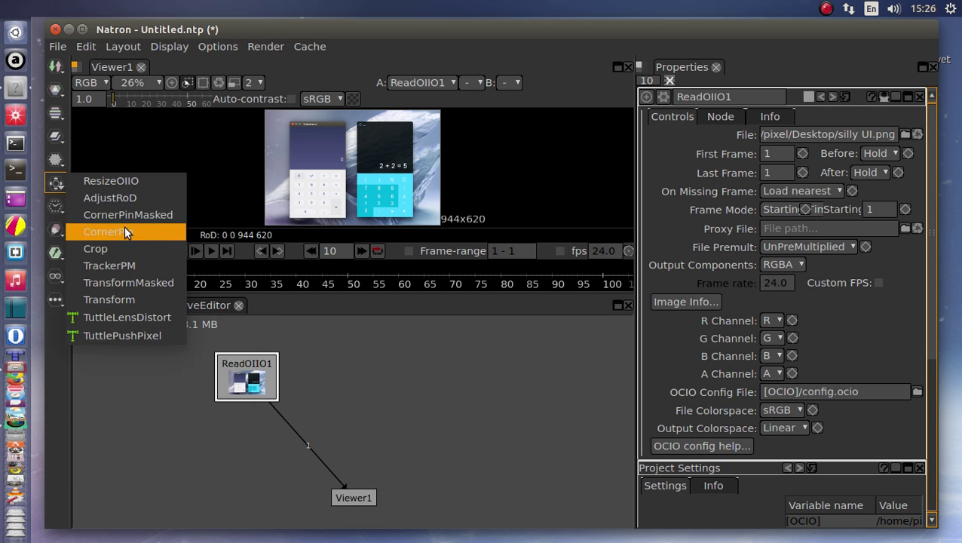
left_click(159, 299)
left_click_drag(246, 426, 408, 397)
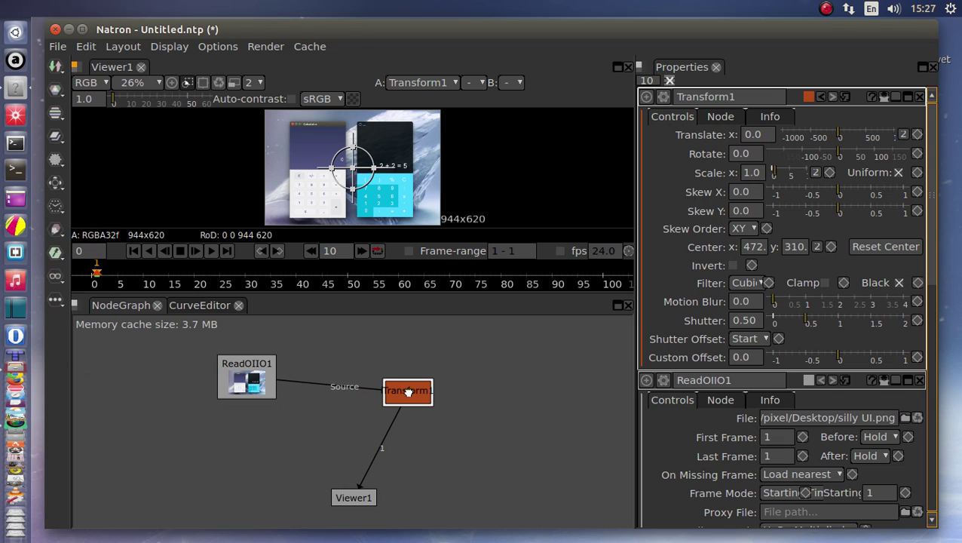
left_click_drag(266, 386, 209, 386)
left_click_drag(343, 494, 378, 502)
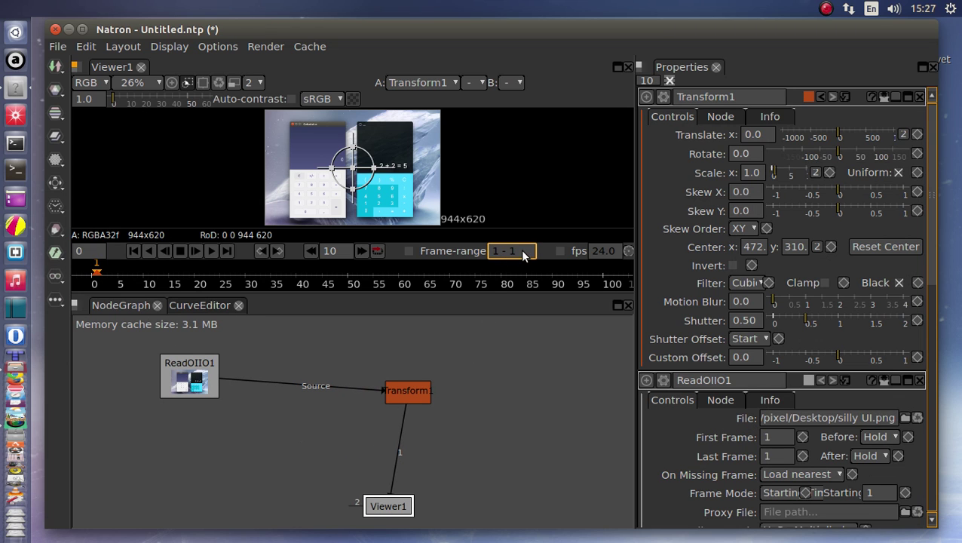
Set the playback frame range to 1 - 100 and move Transform1 between the image reader and Viewer1
left_click(416, 251)
type("00")
key("Return")
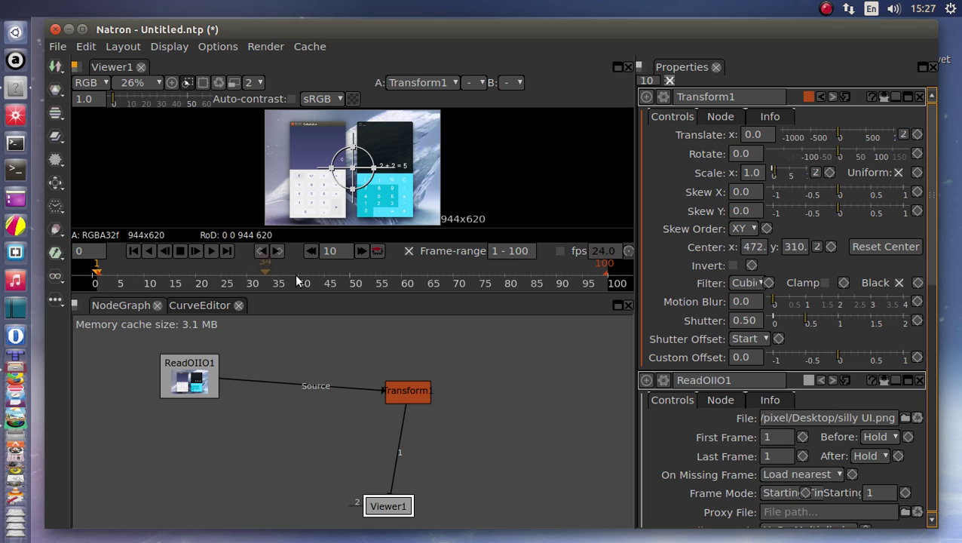
left_click_drag(394, 389, 297, 436)
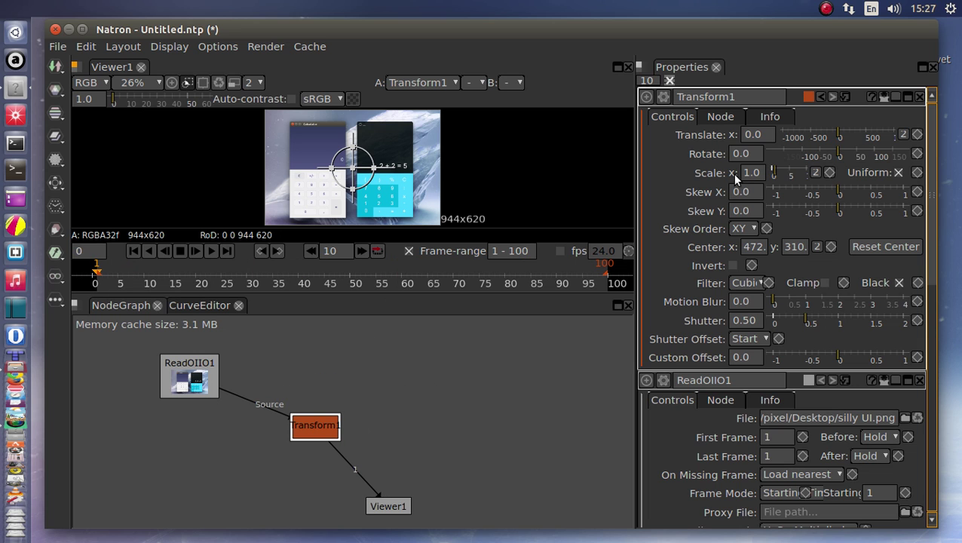
Keyframe Transform1's rotation at 0 on frame 1 and at 116 on frame 44
left_click(916, 154)
left_click(904, 155)
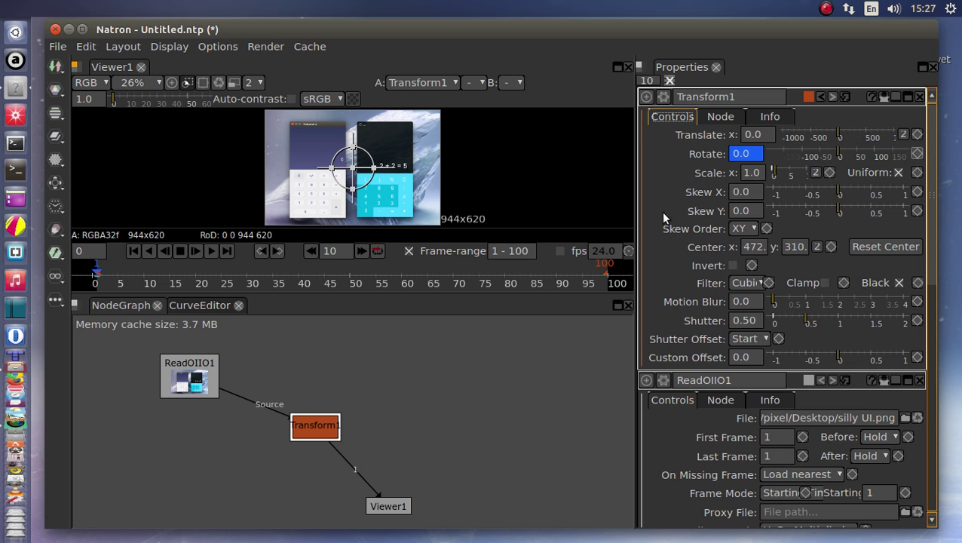
mouse_move(330, 275)
left_mouse_down()
mouse_move(269, 277)
mouse_move(319, 275)
left_mouse_up()
right_click(915, 151)
left_click(896, 159)
left_click_drag(839, 156, 879, 154)
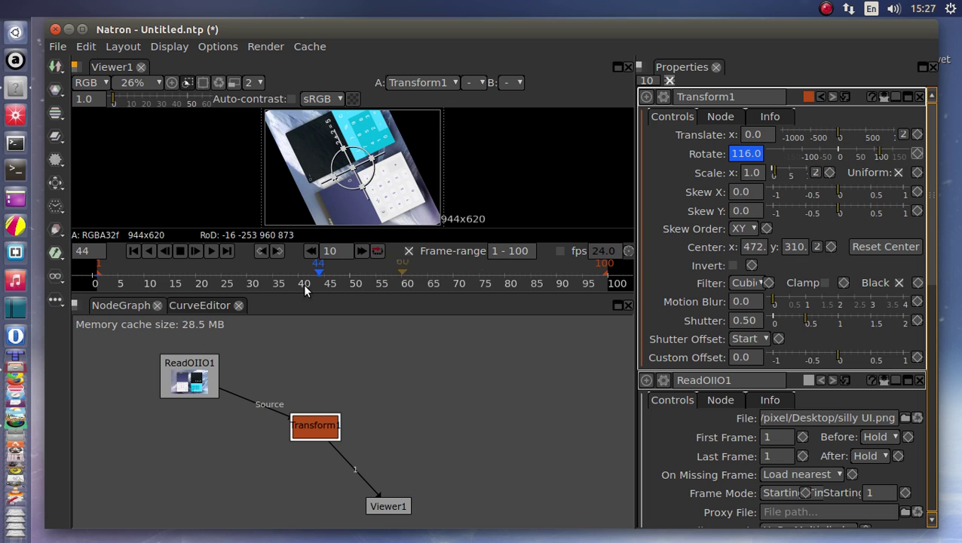
Play the rotation animation from the first frame, stop it and return to the first frame
left_click(134, 252)
left_click(211, 250)
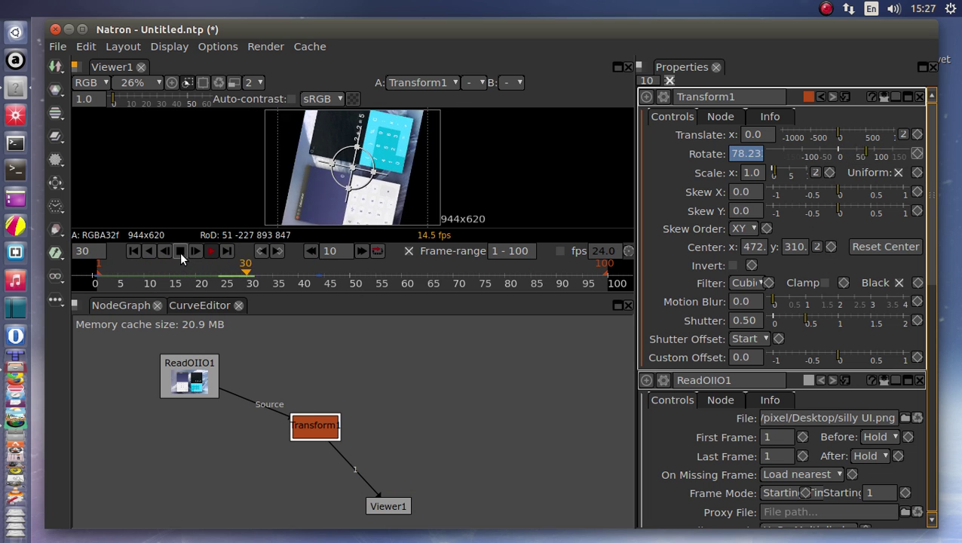
left_click(180, 252)
left_click(133, 251)
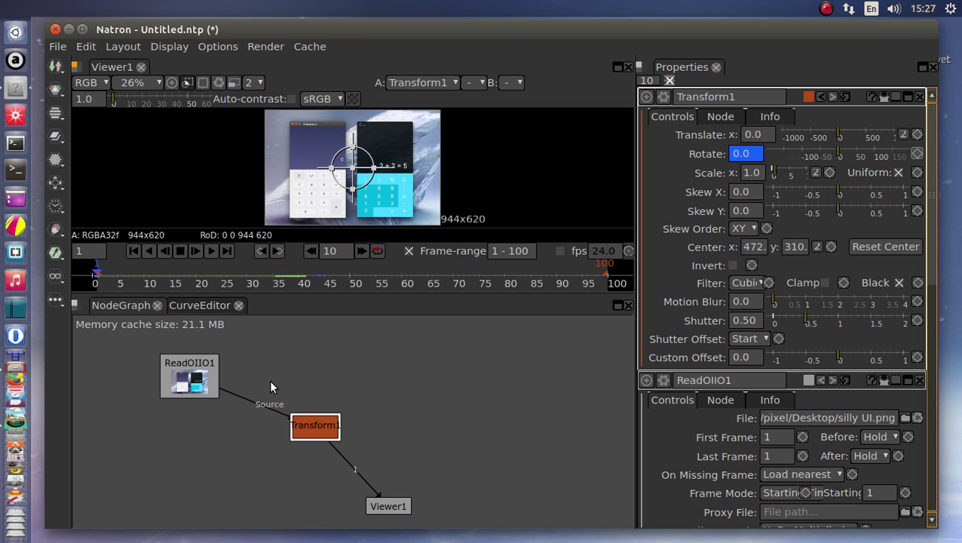
In the curve editor, move Transform1's second Rotate keyframe to frame 267 at value 116 and bend its tangents into a curve
left_click_drag(296, 416, 262, 431)
left_click(202, 305)
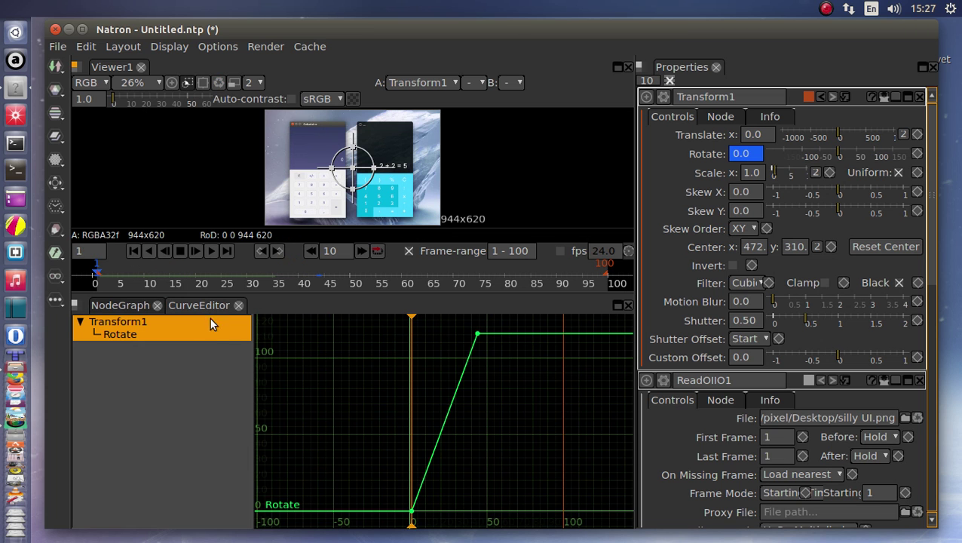
scroll(294, 385, "down", 3)
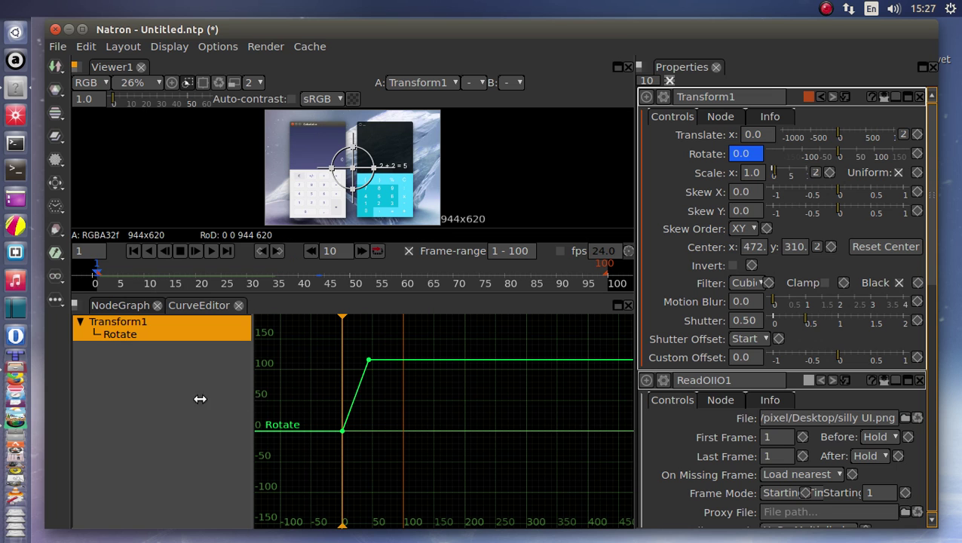
scroll(355, 407, "down", 4)
left_click_drag(368, 388, 414, 371)
left_click_drag(400, 396, 466, 399)
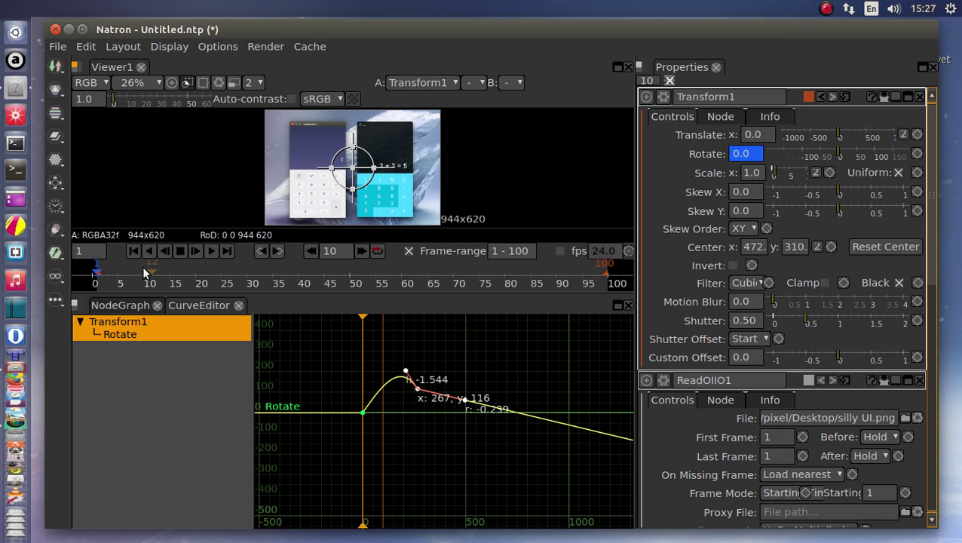
Preview the reshaped rotation animation, stop it and return to the node graph
left_click(210, 251)
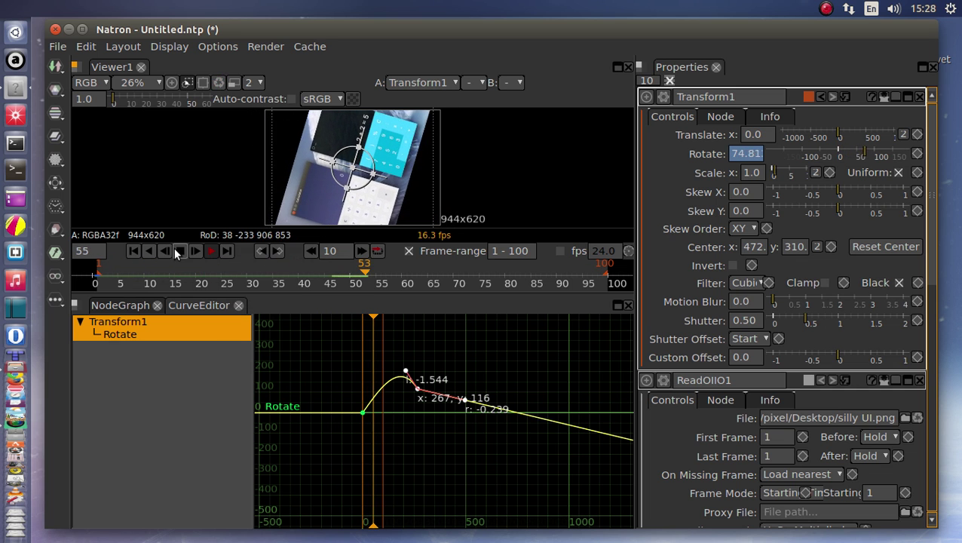
left_click(178, 251)
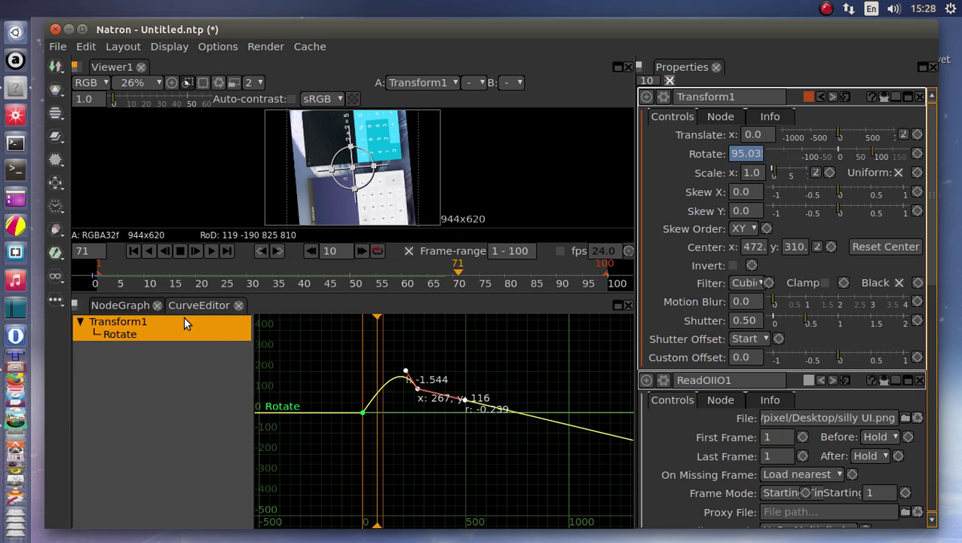
left_click(123, 305)
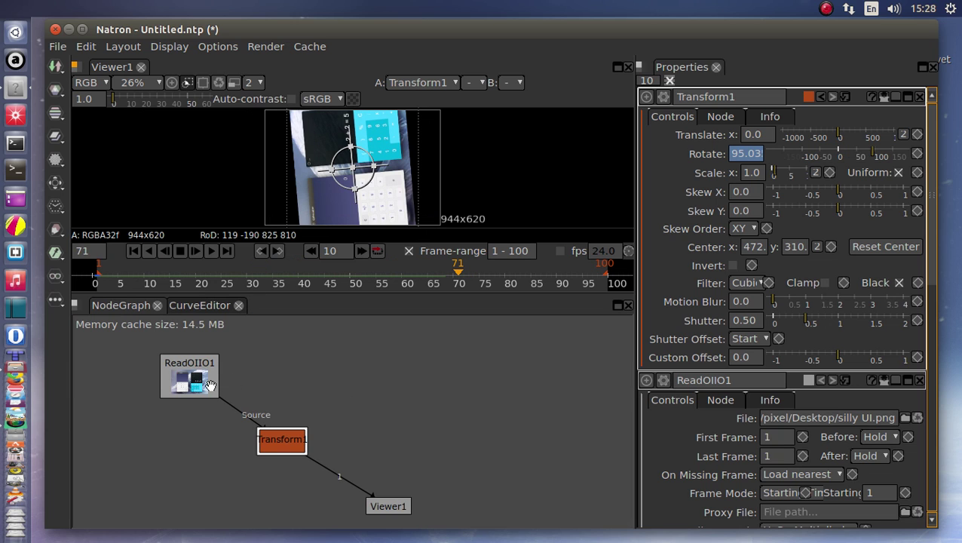
Add a MergeOFX node and insert it between Transform1 and Viewer1, with Transform1 feeding its A input
scroll(215, 394, "down", 2)
left_click_drag(216, 401, 245, 388)
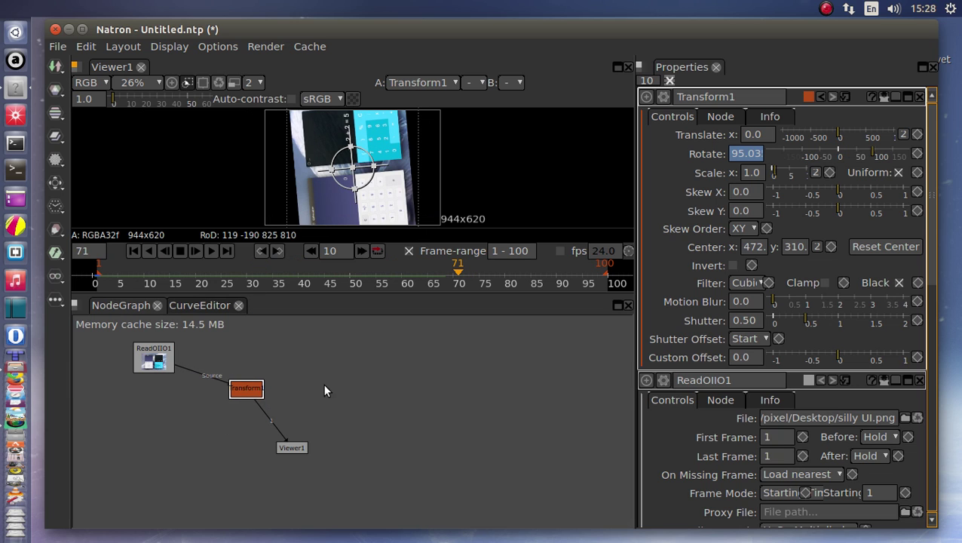
key("Tab")
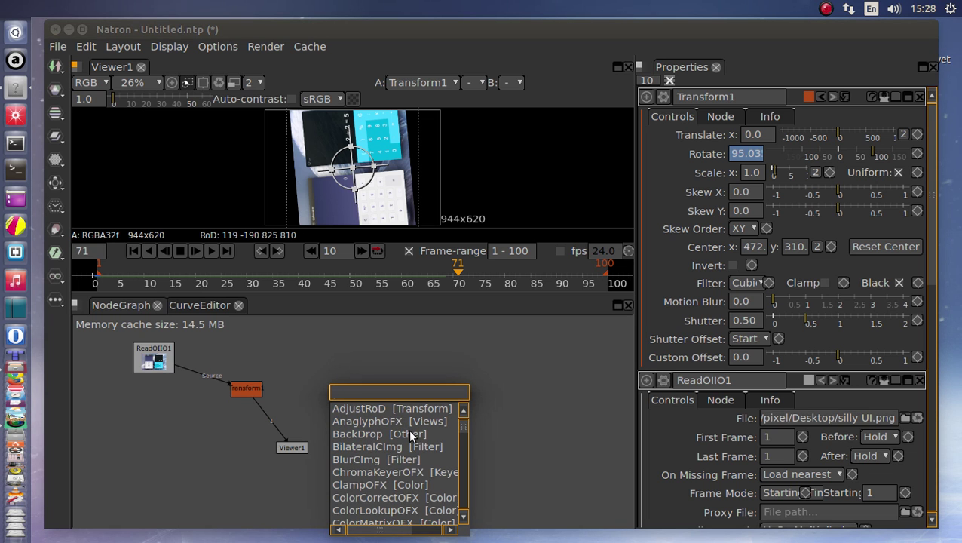
type("sp")
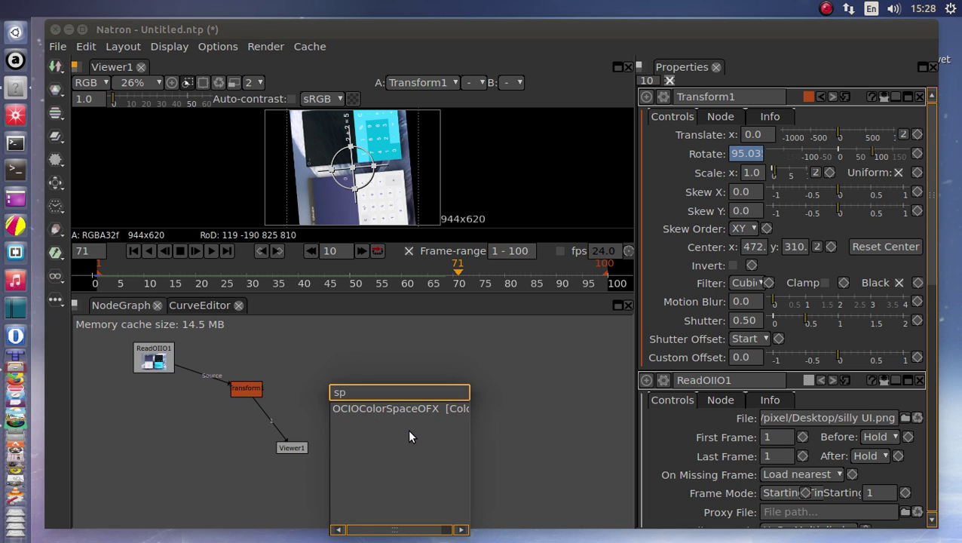
key("BackSpace")
key("BackSpace")
type("mer")
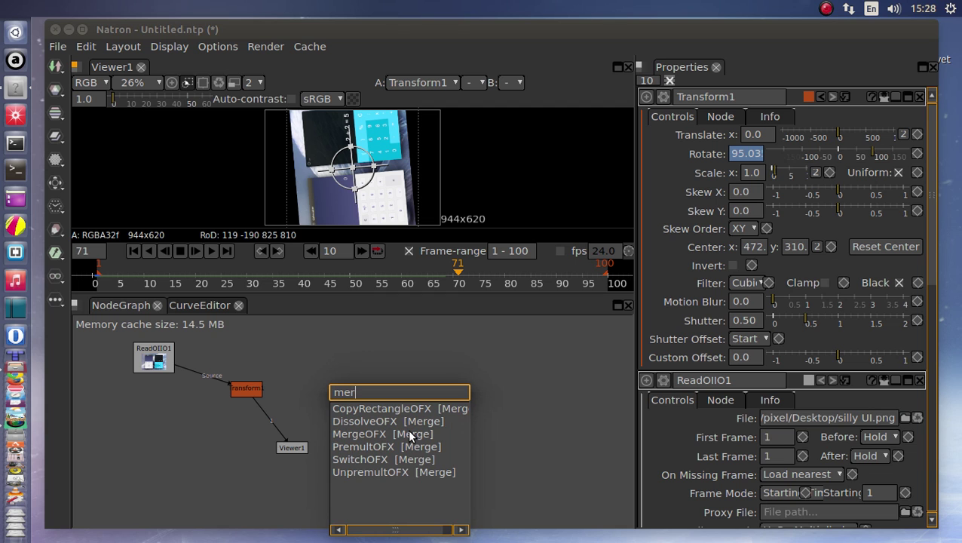
type("g")
left_click(388, 435)
left_click_drag(410, 441, 299, 421)
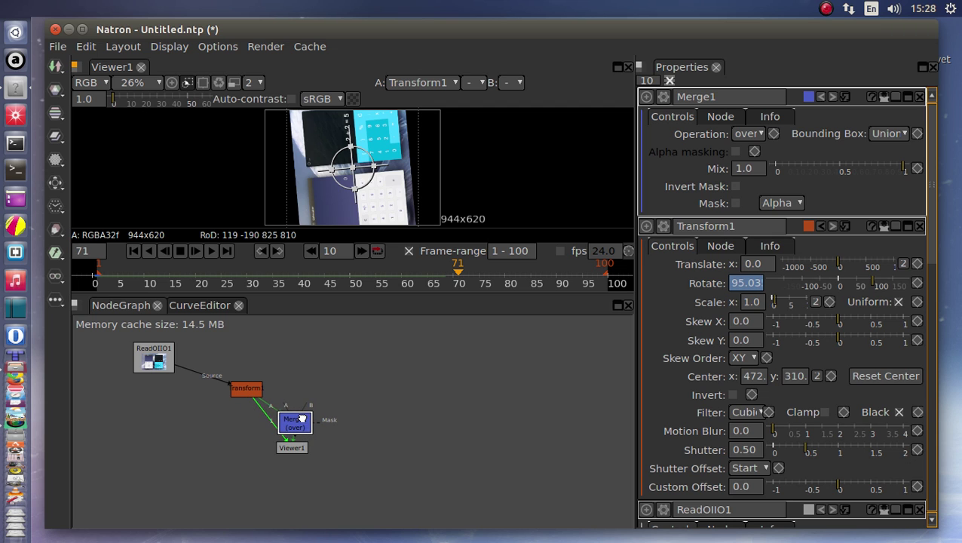
Examine the node chain from the image reader through Transform1 and Merge1 to Viewer1, both up close and in overview
scroll(234, 428, "up", 5)
scroll(234, 428, "up", 3)
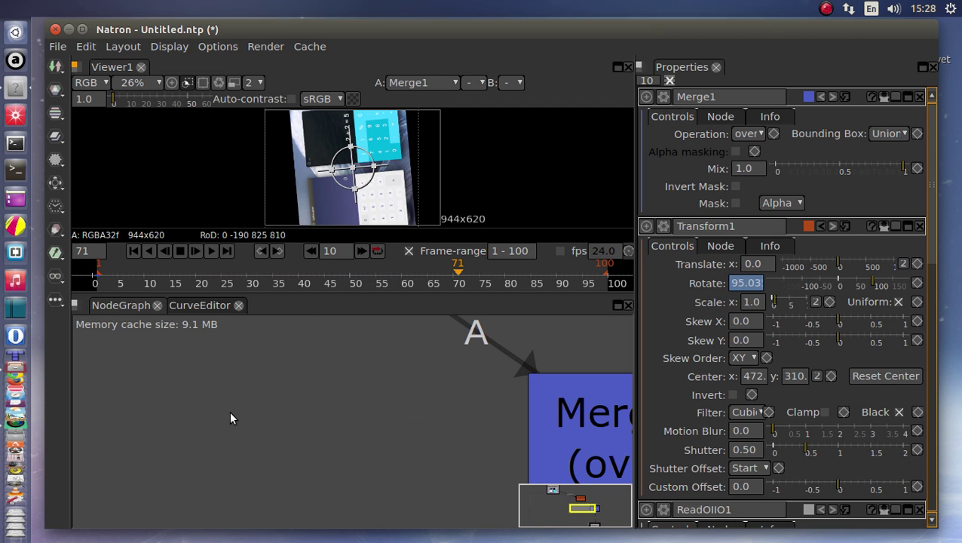
mouse_move(554, 520)
left_mouse_down()
mouse_move(549, 492)
mouse_move(562, 515)
left_mouse_up()
scroll(565, 520, "down", 4)
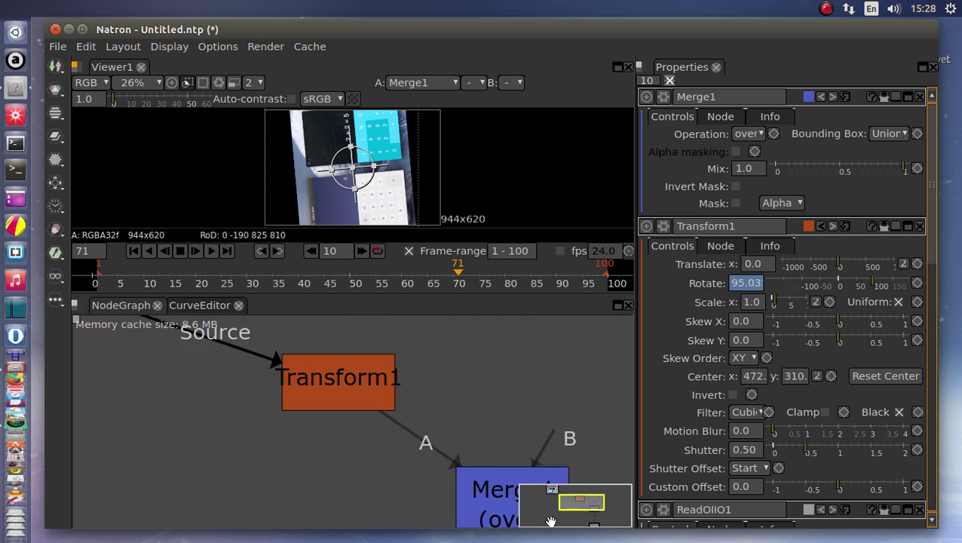
scroll(570, 523, "down", 2)
scroll(399, 420, "down", 2)
scroll(317, 414, "up", 3)
scroll(305, 416, "down", 2)
scroll(274, 377, "down", 1)
left_click_drag(274, 377, 371, 394)
left_click_drag(172, 337, 331, 440)
scroll(306, 413, "up", 4)
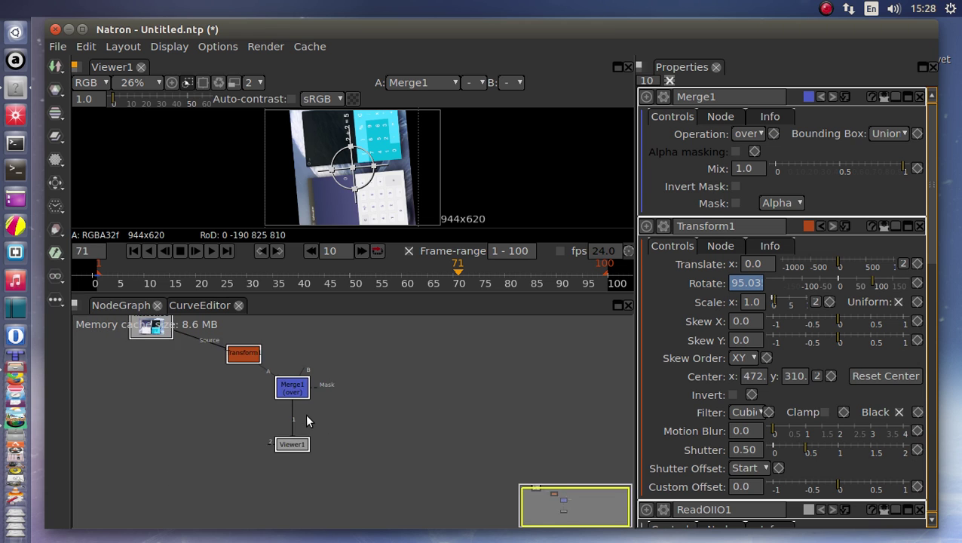
Import ubuntu.png from the desktop, connect its reader to Merge1's B input and move the window back over the desktop
left_click_drag(243, 52, 394, 57)
left_click_drag(102, 42, 553, 376)
left_click_drag(443, 386, 480, 407)
left_click_drag(568, 398, 483, 404)
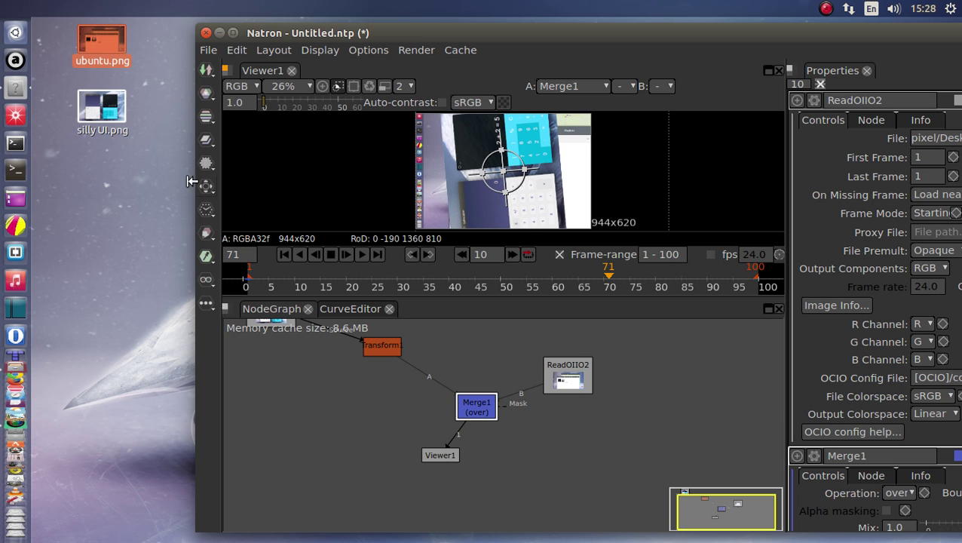
left_click_drag(469, 34, 318, 34)
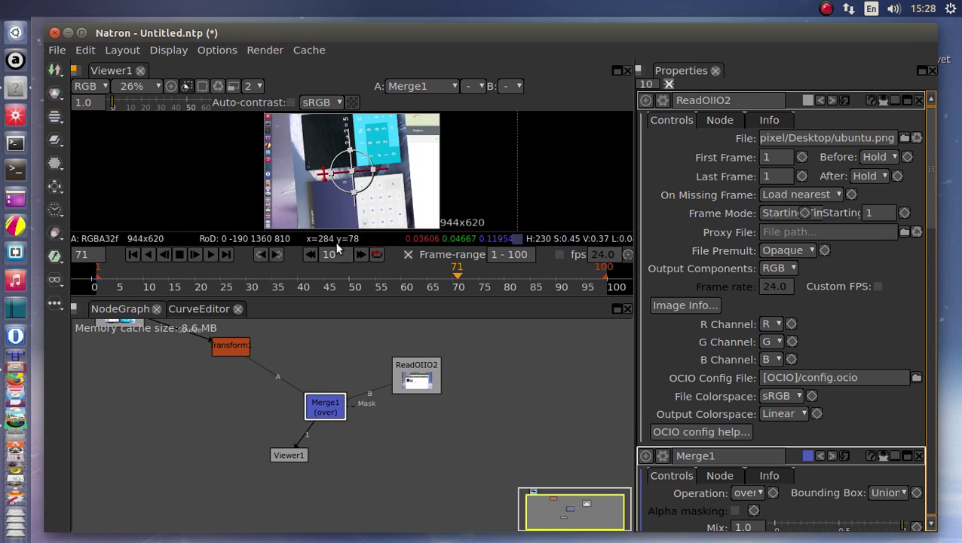
Enlarge the viewer pane and magnify the merged image to 51%
left_click_drag(377, 302, 377, 376)
scroll(350, 185, "down", 3)
scroll(346, 200, "up", 2)
scroll(354, 204, "down", 3)
scroll(356, 203, "up", 5)
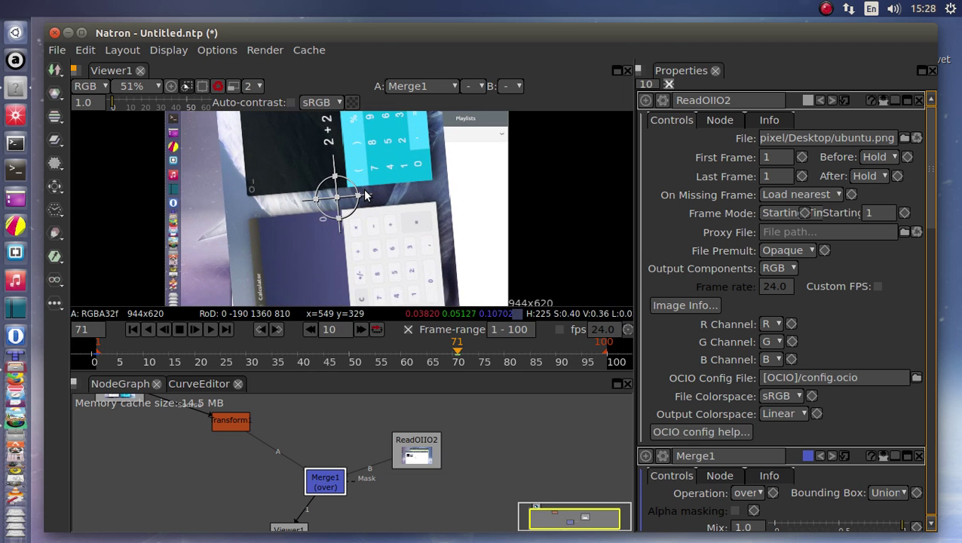
Play the merged composite from the first frame and stop it at frame 26
left_click(133, 329)
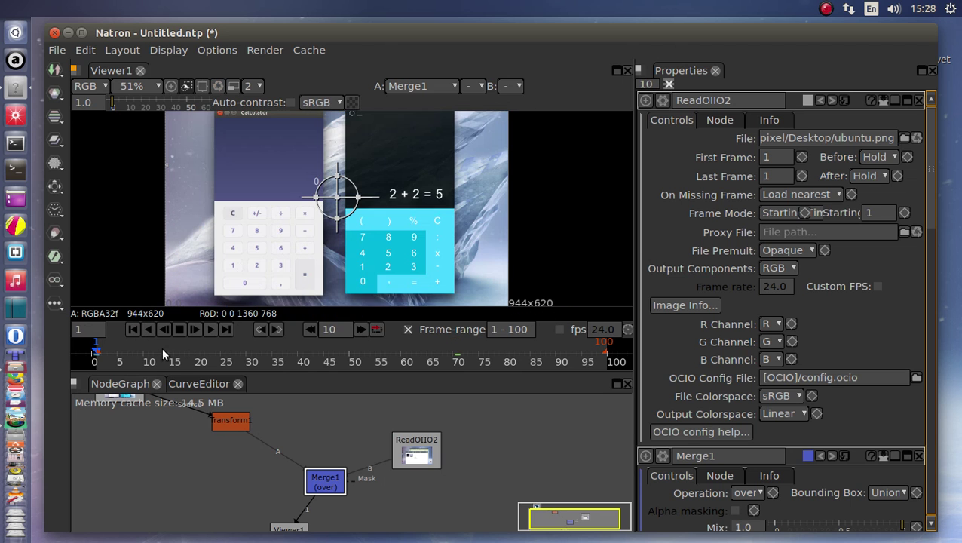
scroll(239, 463, "down", 2)
scroll(242, 466, "down", 1)
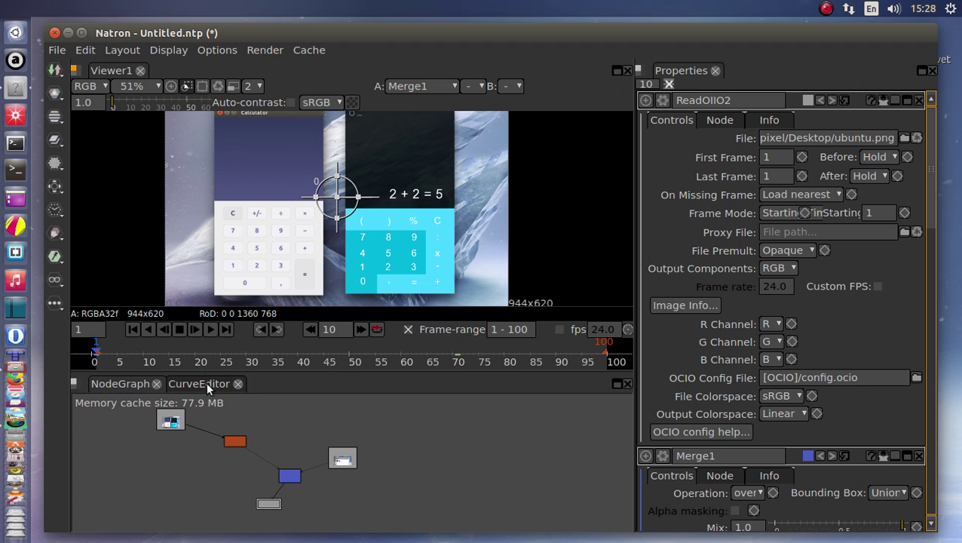
left_click(211, 329)
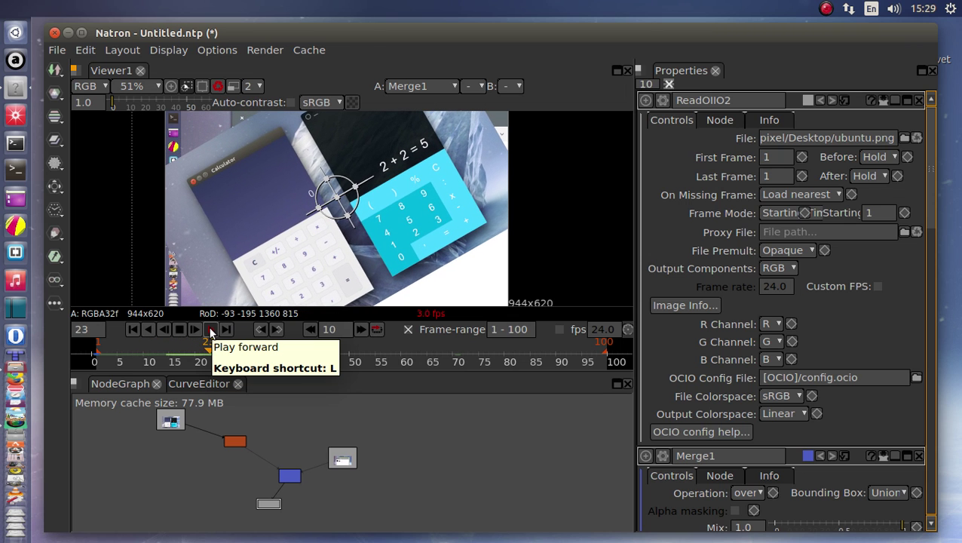
left_click(179, 330)
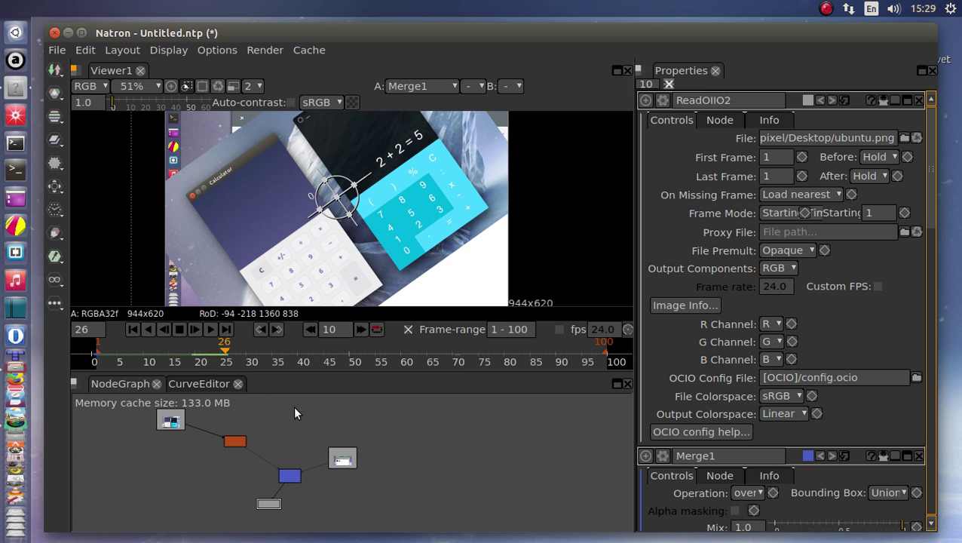
Bring up the properties of Merge1 and Transform1, with Merge1's settings first in the stack
left_click(291, 475)
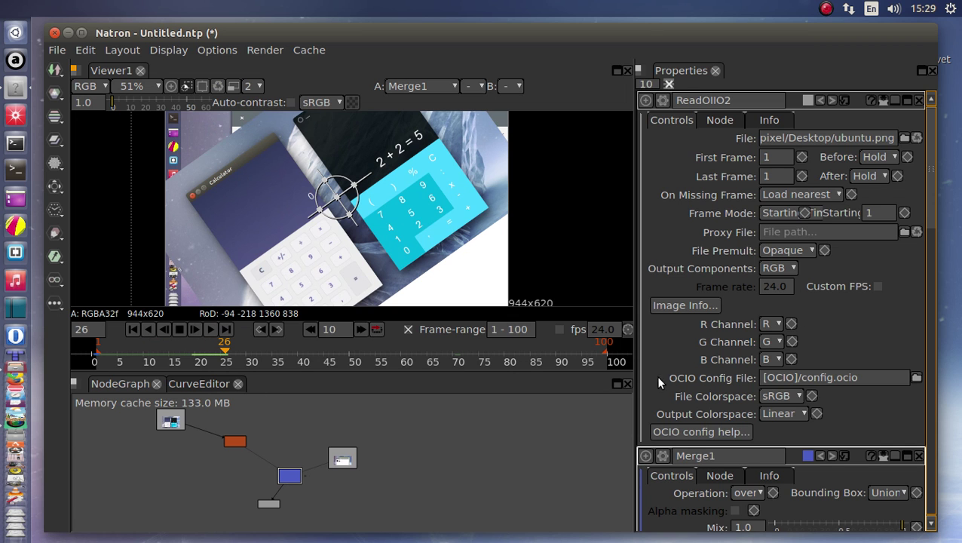
left_click(293, 476)
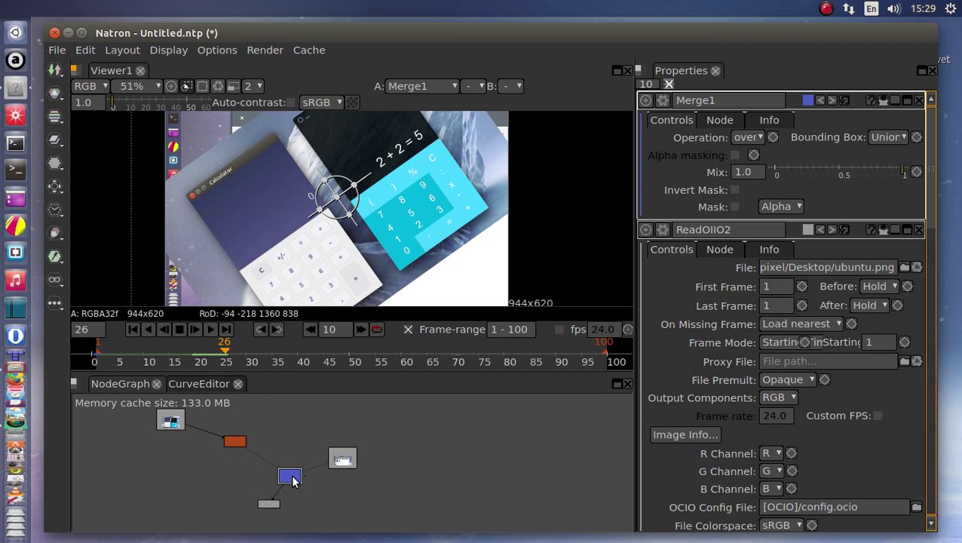
left_click(236, 441)
left_click(290, 475)
scroll(773, 345, "down", 2)
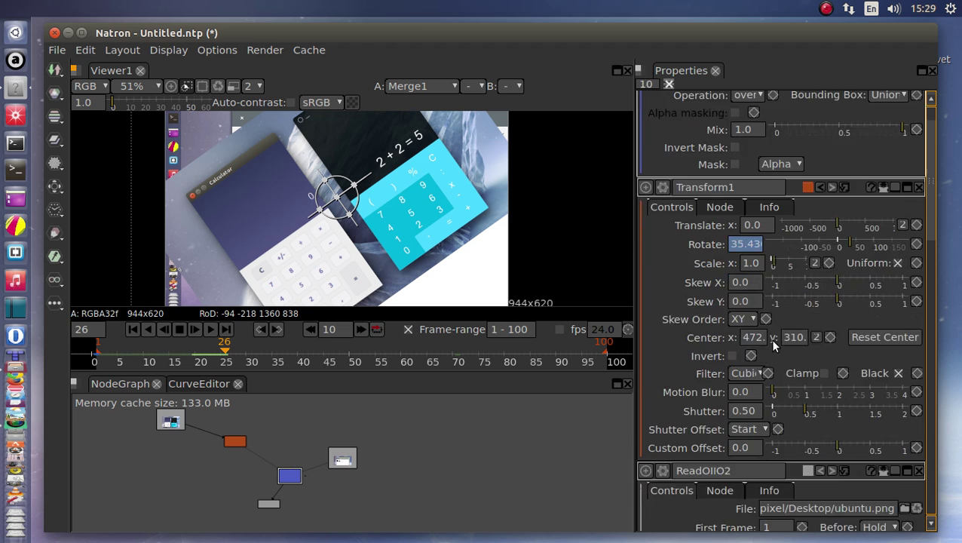
scroll(774, 347, "down", 2)
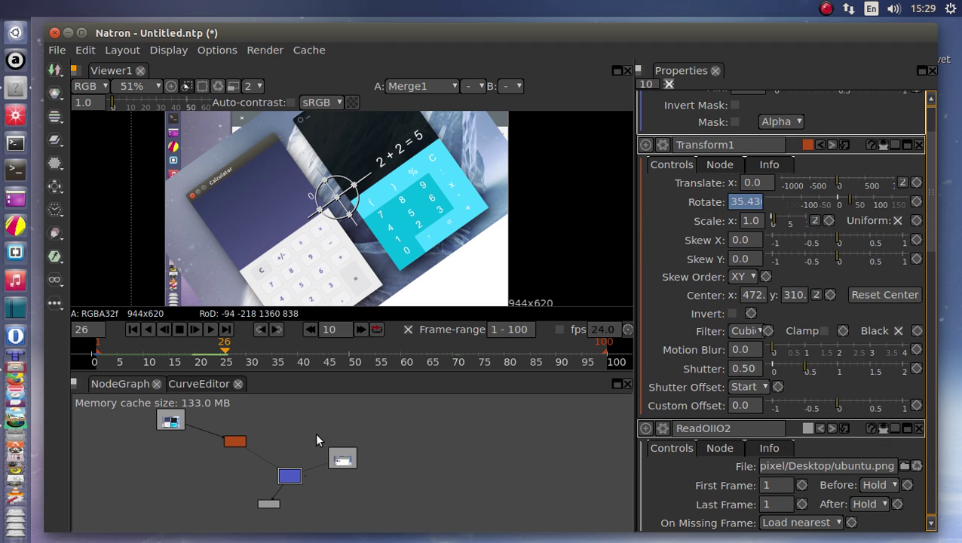
left_click(293, 477)
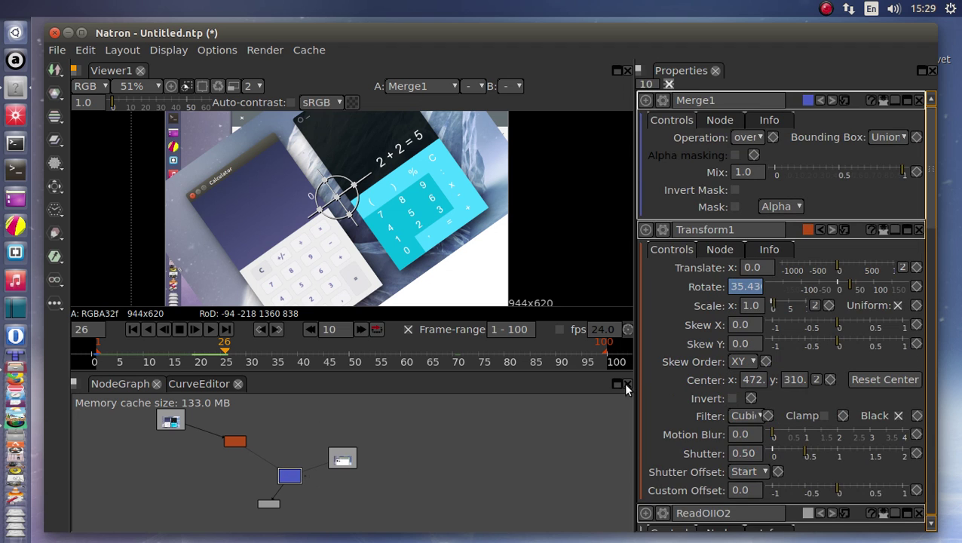
Try the difference and atop operations on Merge1 to compare how the two images blend
left_click(754, 138)
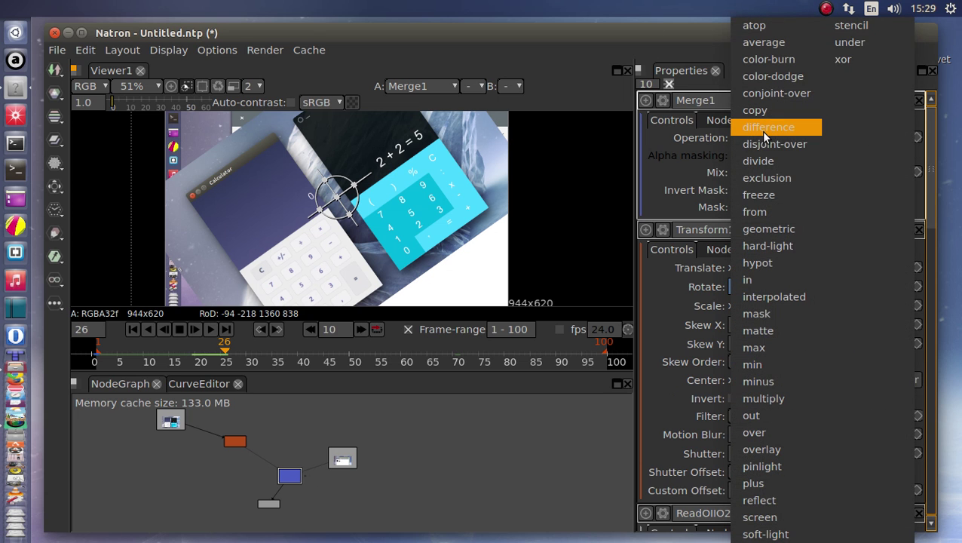
left_click(767, 129)
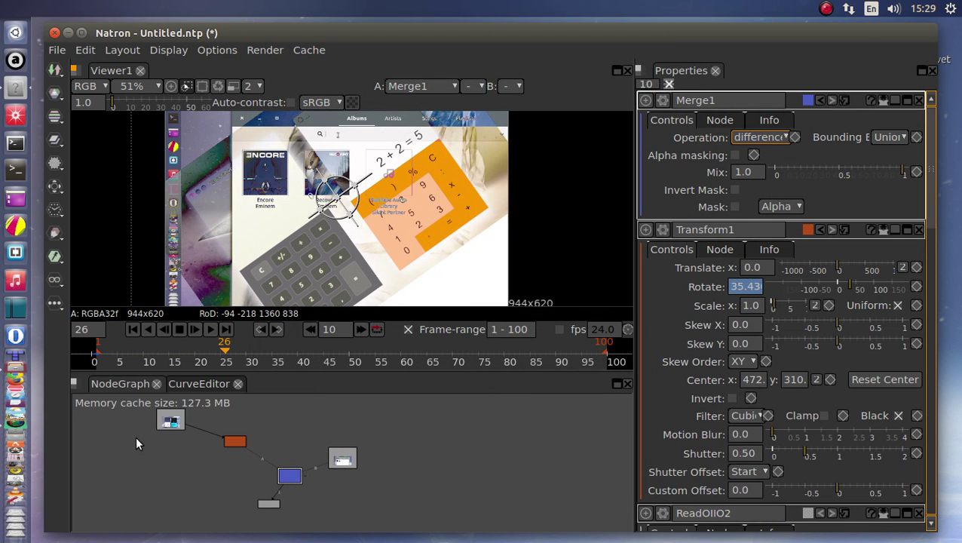
left_click(773, 135)
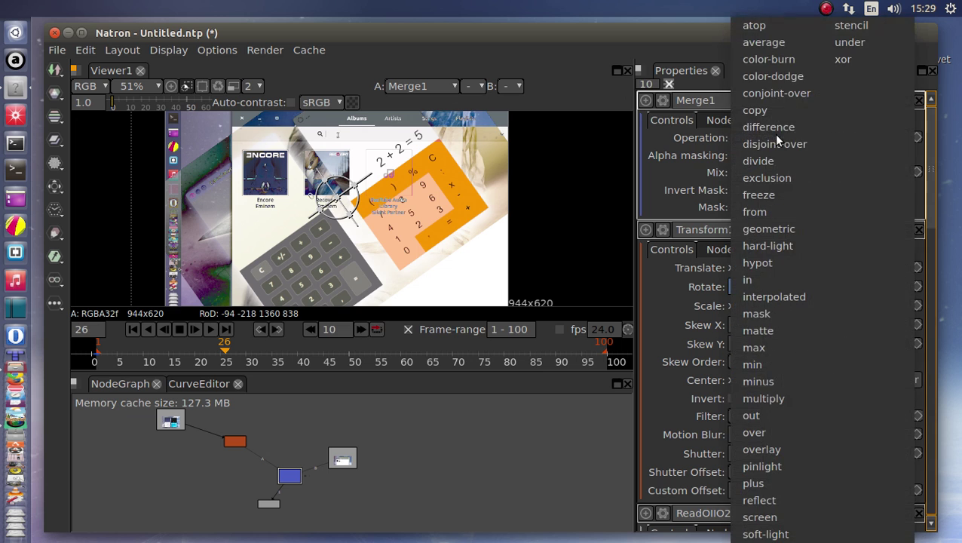
left_click(775, 27)
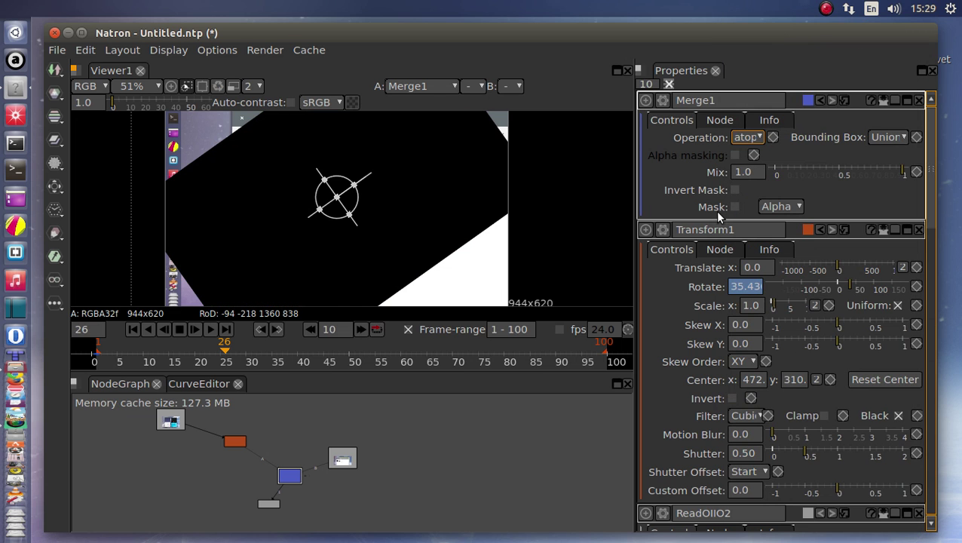
Try the color-burn and hypot blend operations on Merge1
left_click(750, 137)
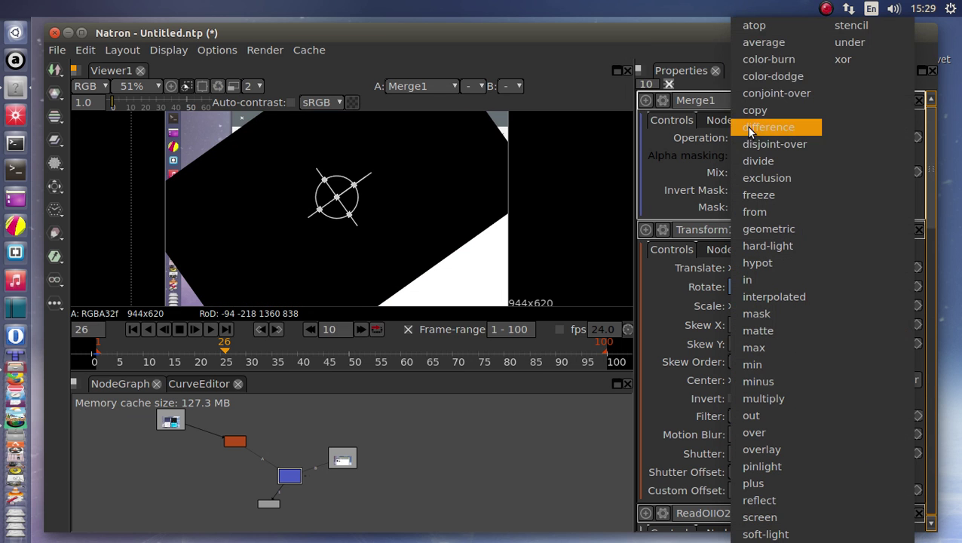
left_click(757, 60)
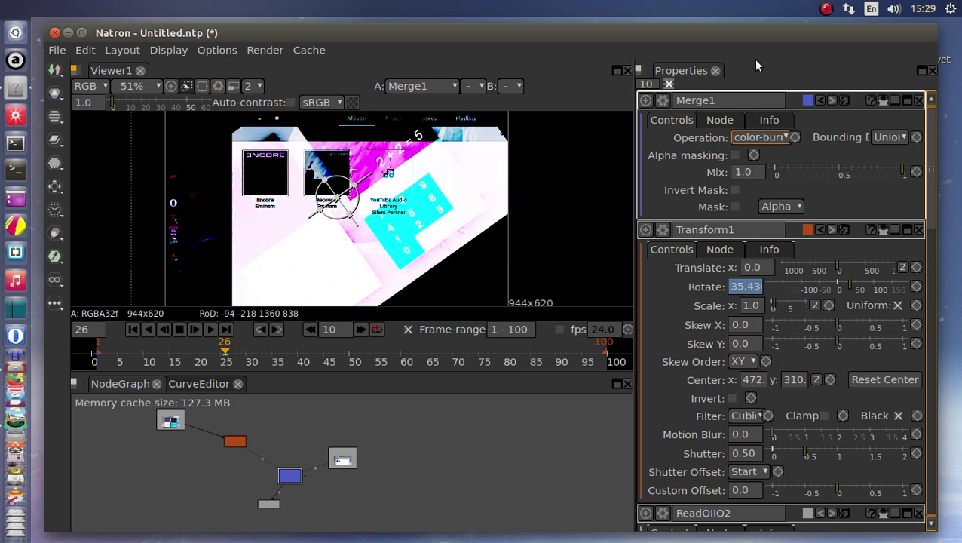
scroll(772, 144, "down", 5)
left_click(770, 140)
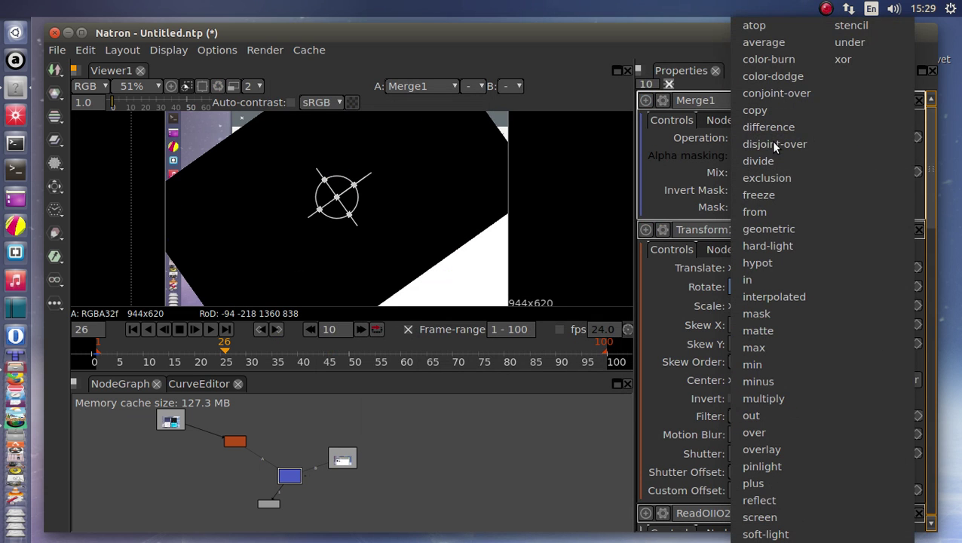
left_click(762, 267)
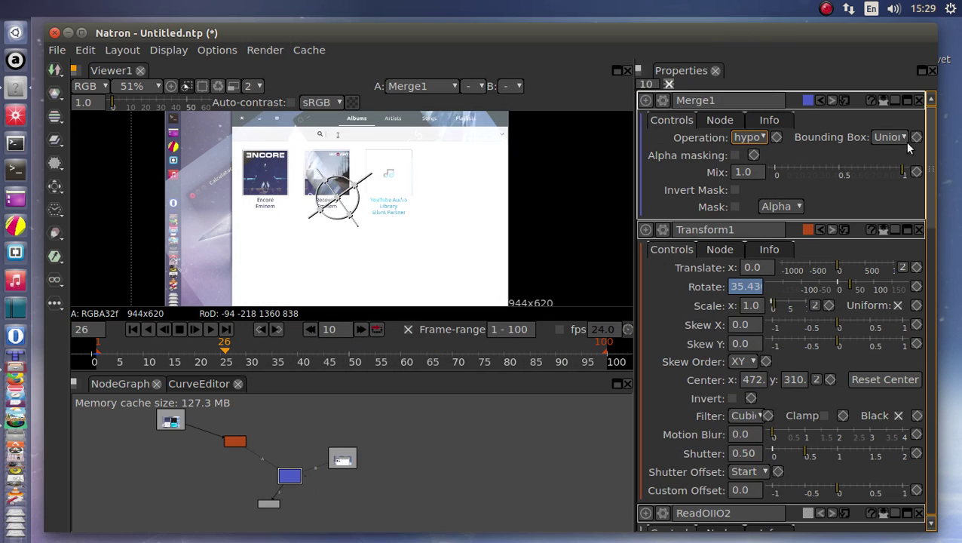
Set Merge1's operation to multiply and play the composite from the first frame, stopping at frame 51
left_click(755, 137)
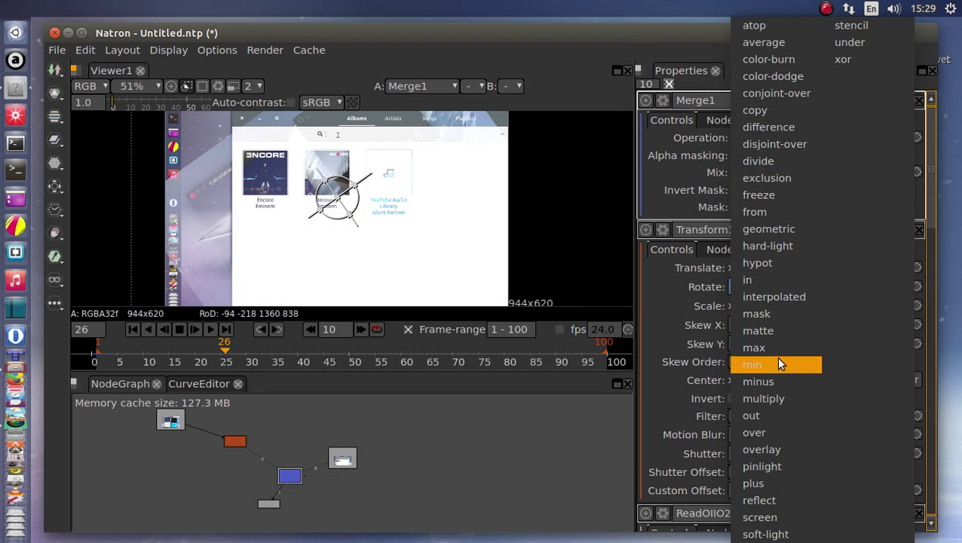
left_click(778, 392)
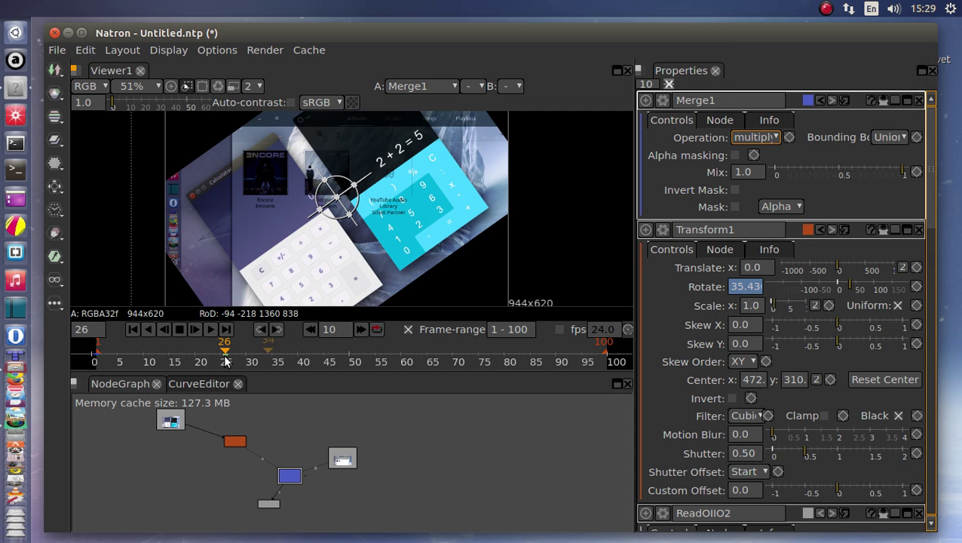
left_click(131, 330)
left_click(209, 330)
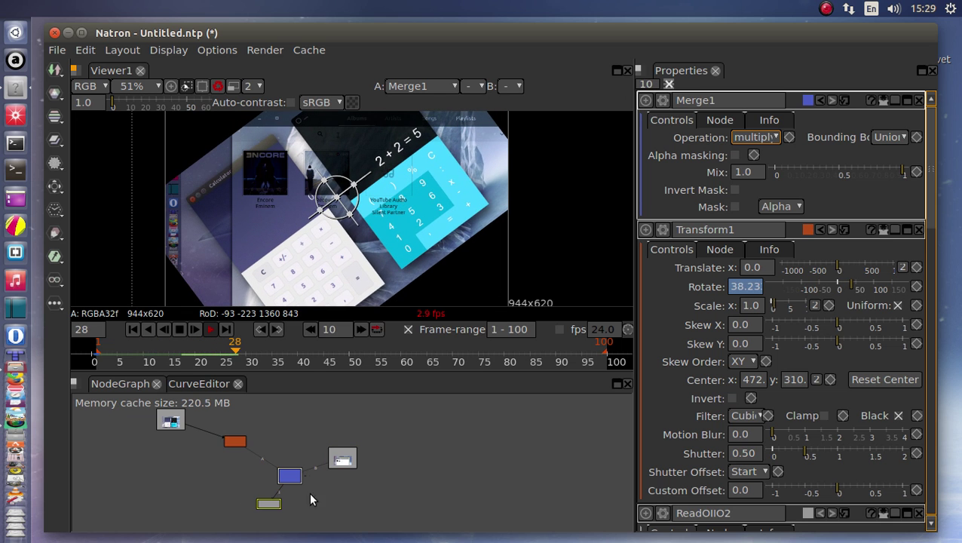
scroll(221, 471, "up", 2)
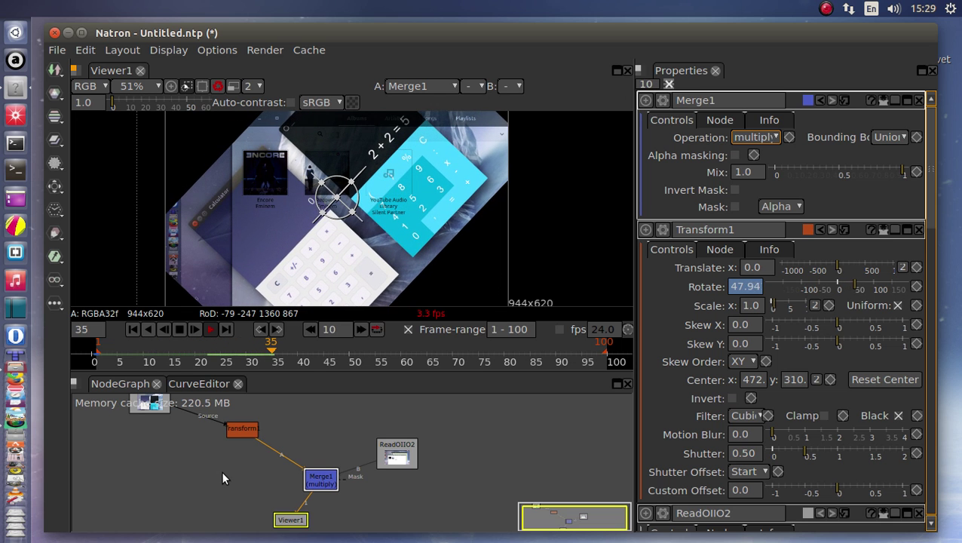
left_click(178, 330)
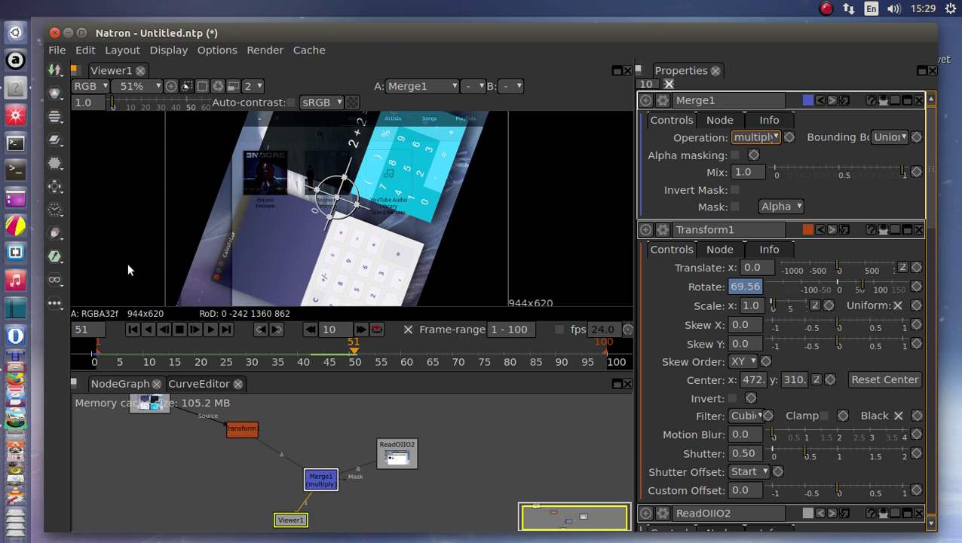
Look over the available render commands and open the program's About information
left_click_drag(380, 31, 376, 31)
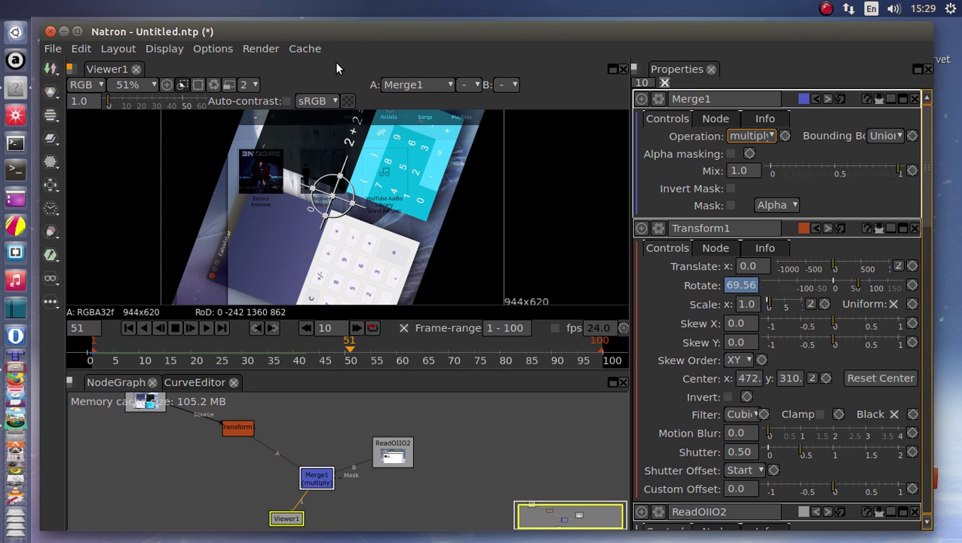
left_click(264, 49)
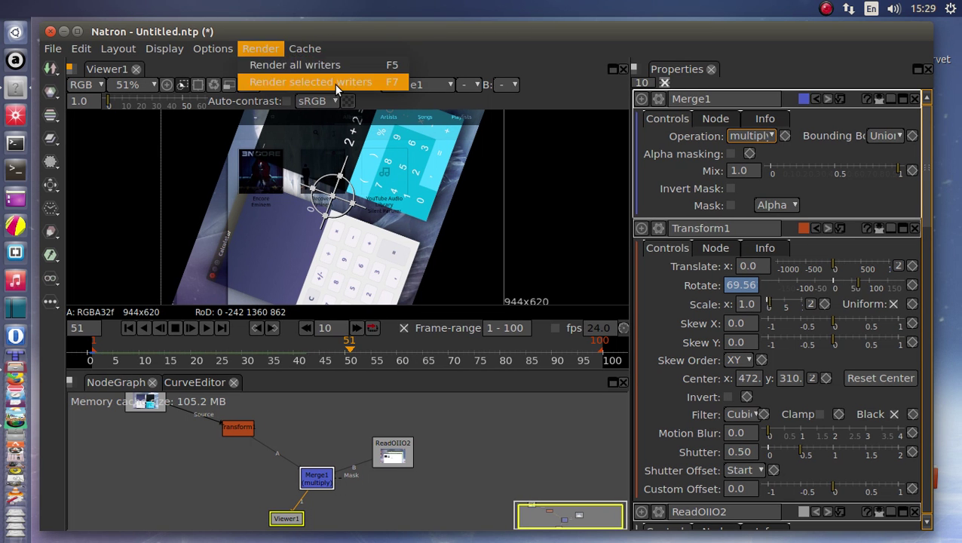
left_click(434, 52)
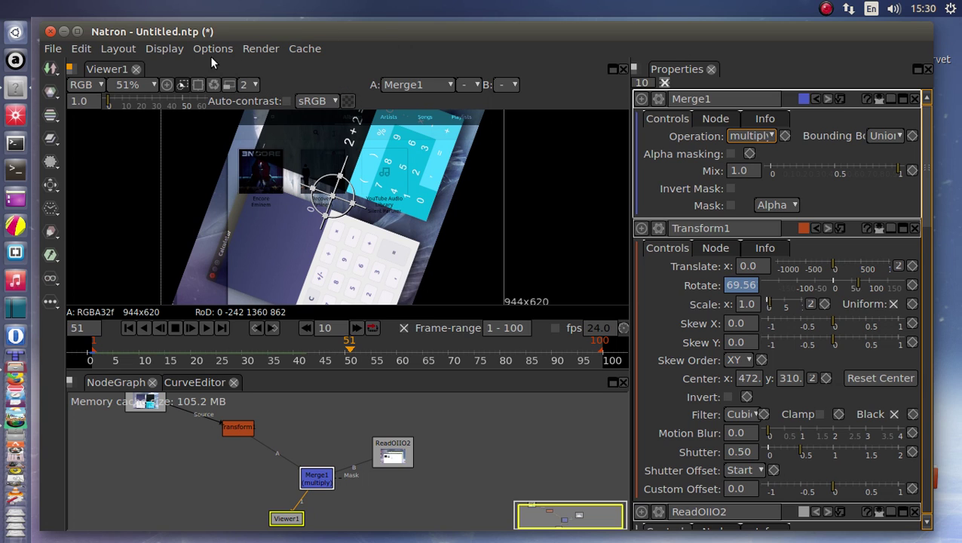
left_click(54, 49)
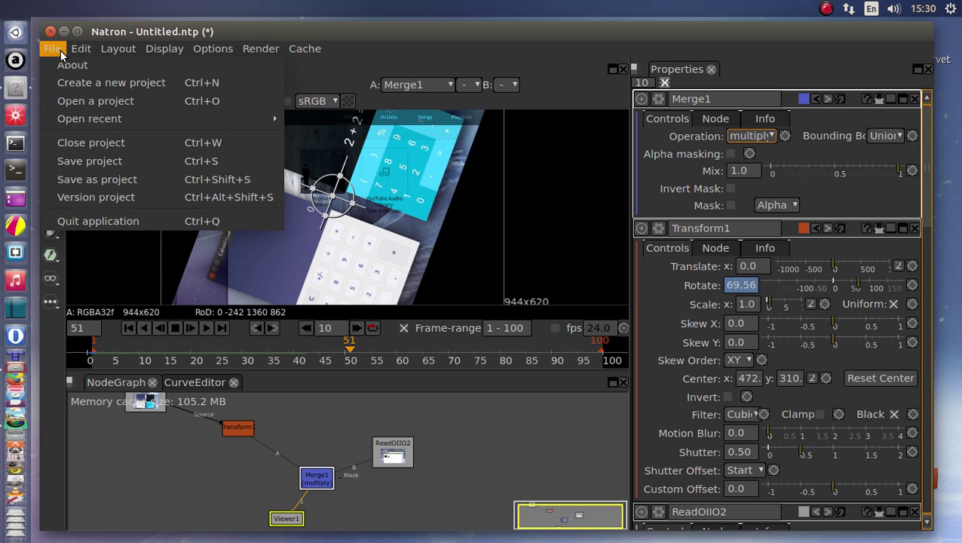
left_click(72, 65)
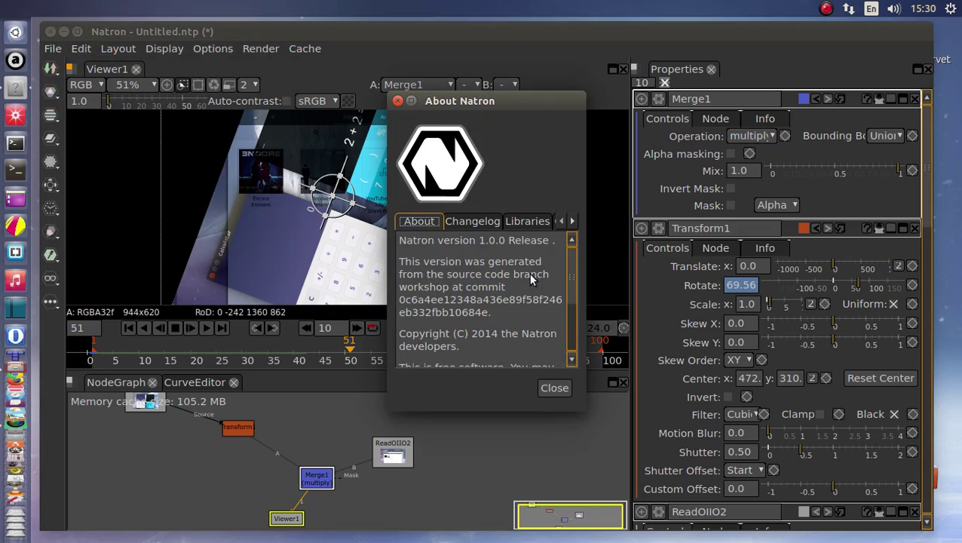